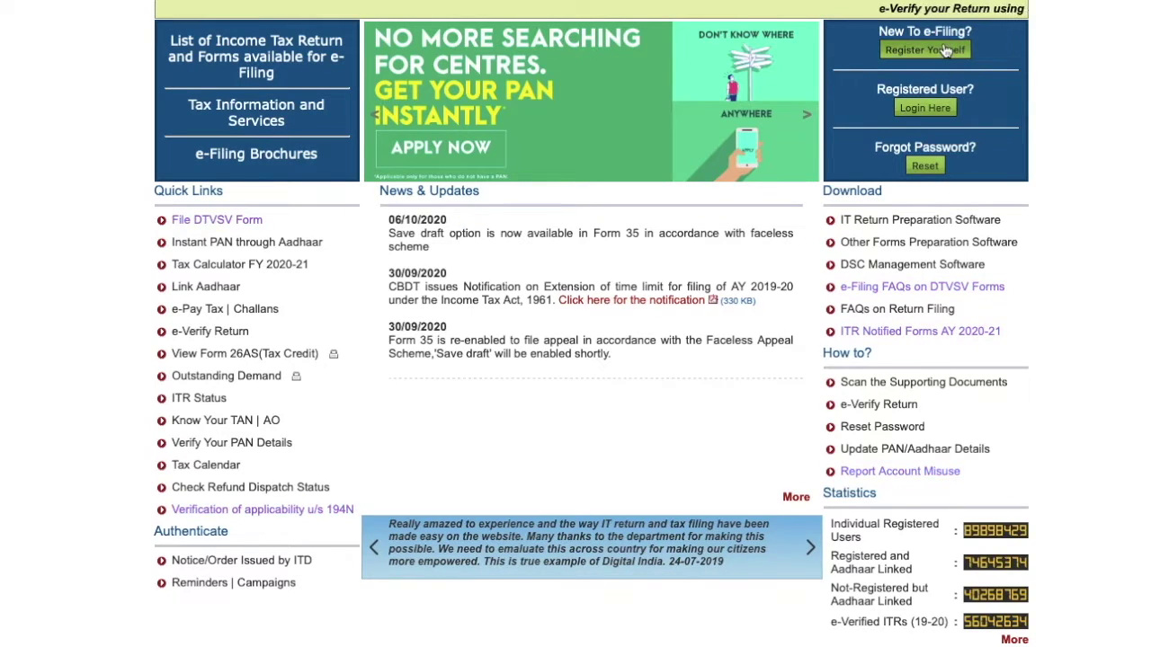
Step: Open the new-user registration on the e-Filing portal, choose the user type and continue
{"action": "left_click", "coordinate": [942, 51]}
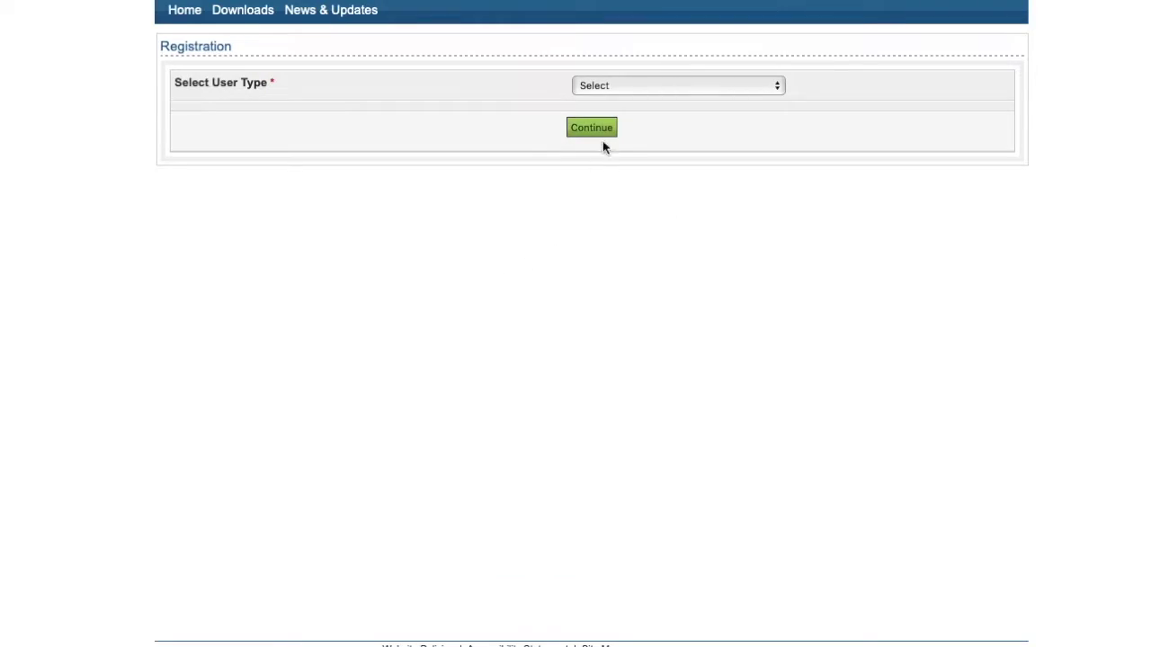
{"action": "left_click", "coordinate": [622, 85]}
{"action": "left_click", "coordinate": [629, 100]}
{"action": "left_click", "coordinate": [615, 130]}
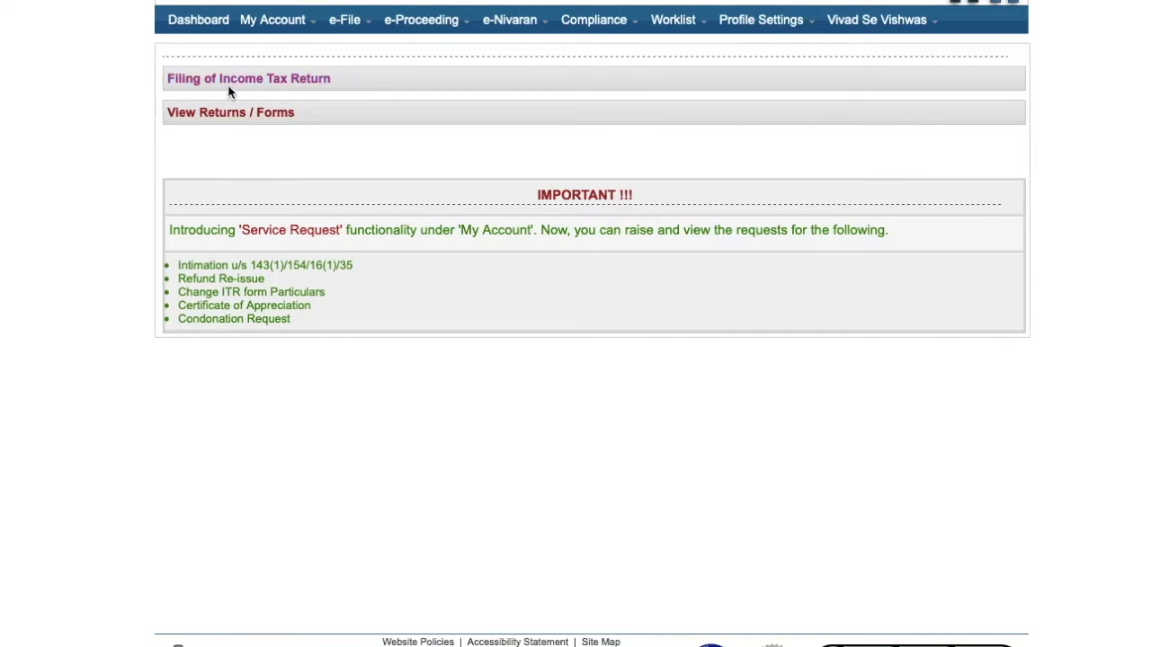
Step: Begin filing an income tax return for assessment year 2020-21 using form ITR-1
{"action": "left_click", "coordinate": [240, 81]}
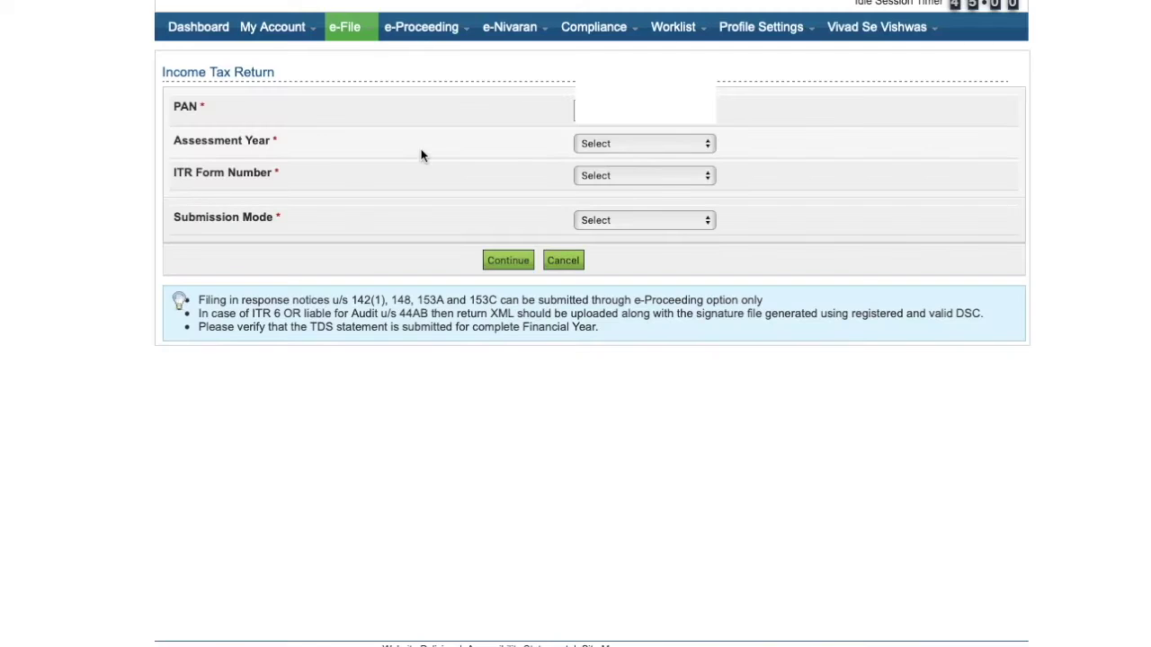
{"action": "left_click", "coordinate": [652, 145]}
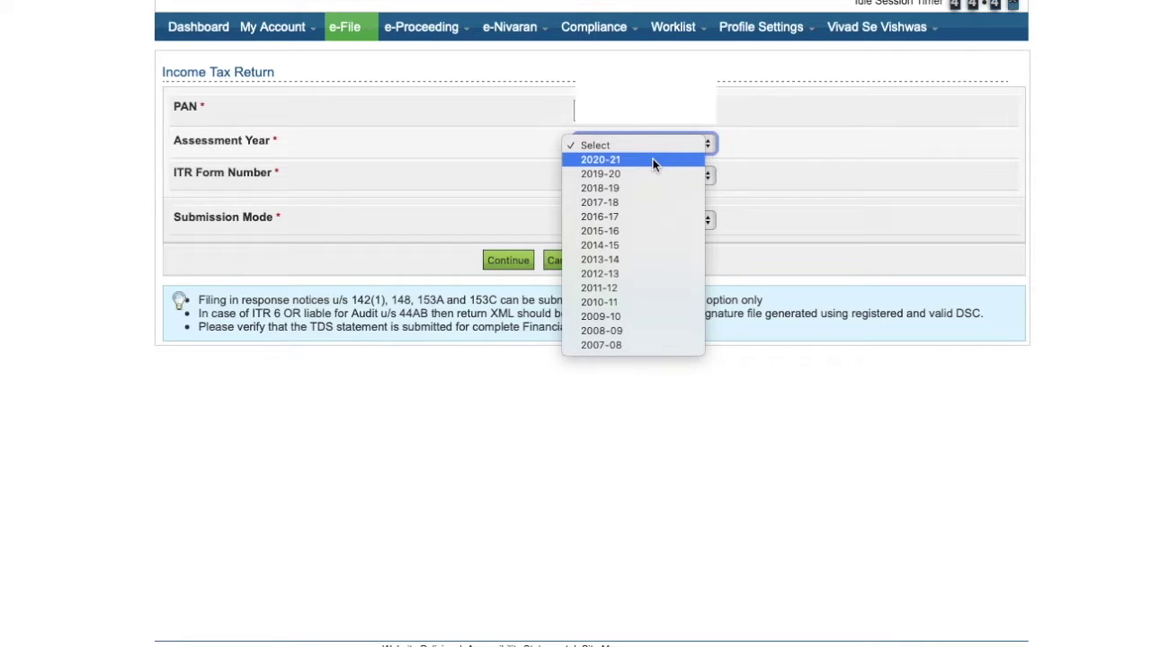
{"action": "left_click", "coordinate": [653, 162]}
{"action": "left_click", "coordinate": [651, 178]}
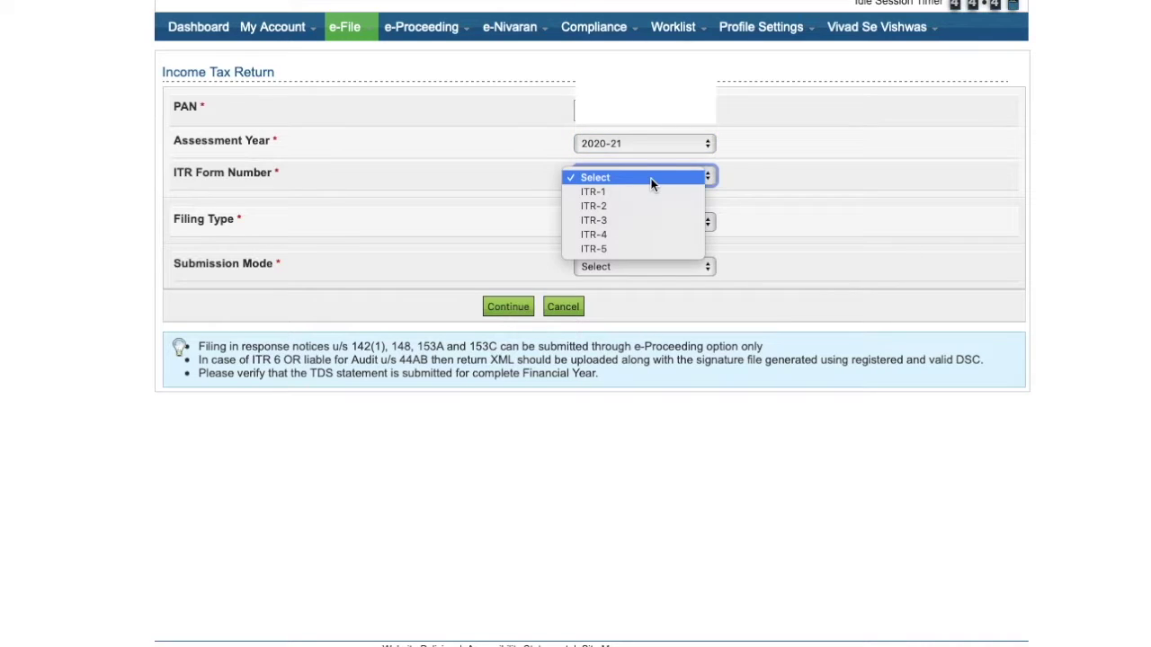
{"action": "left_click", "coordinate": [657, 192]}
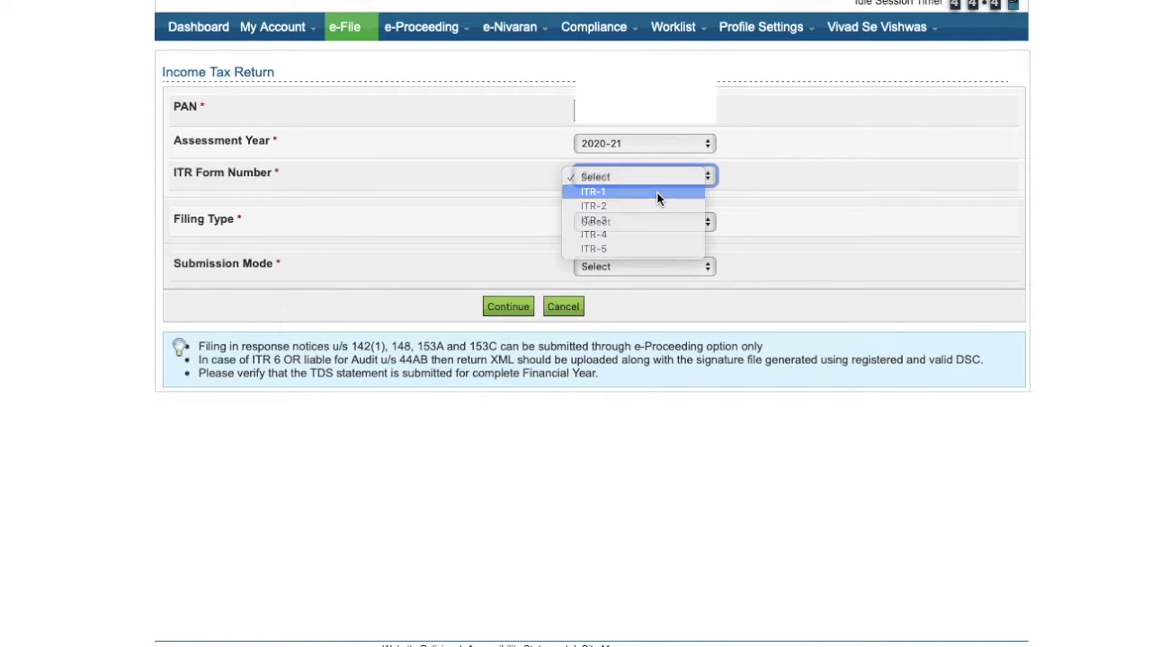
Step: Set the return's filing type to Original/Revised Return and its submission mode to Prepare and Submit Online
{"action": "left_click", "coordinate": [655, 220]}
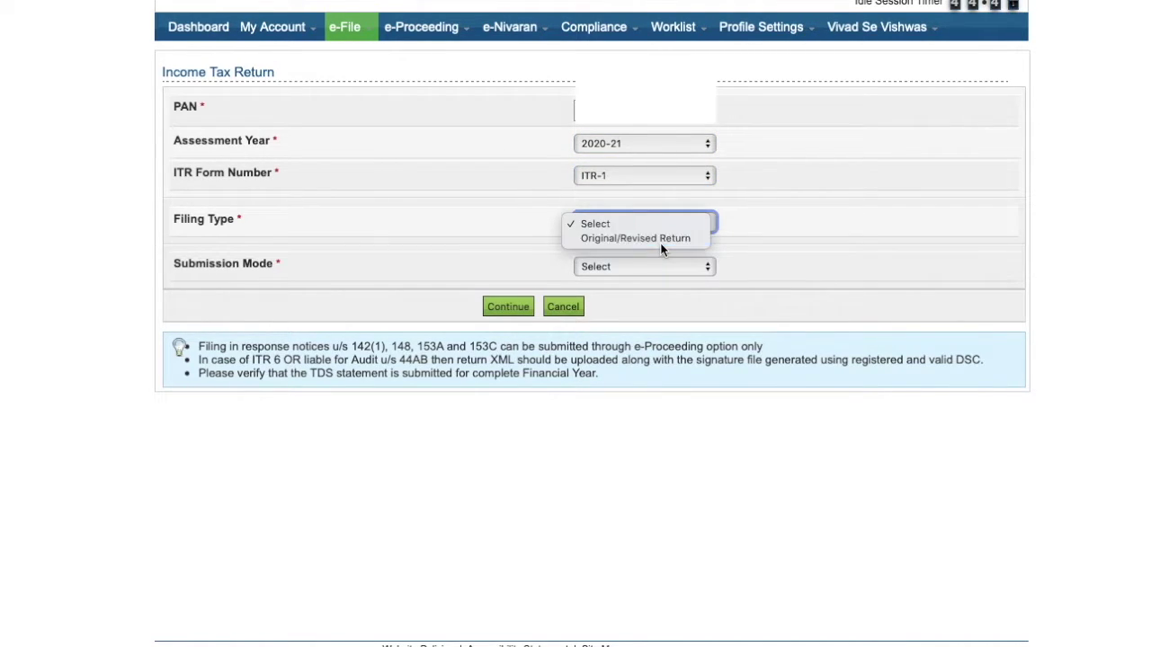
{"action": "left_click", "coordinate": [660, 241]}
{"action": "left_click", "coordinate": [657, 266]}
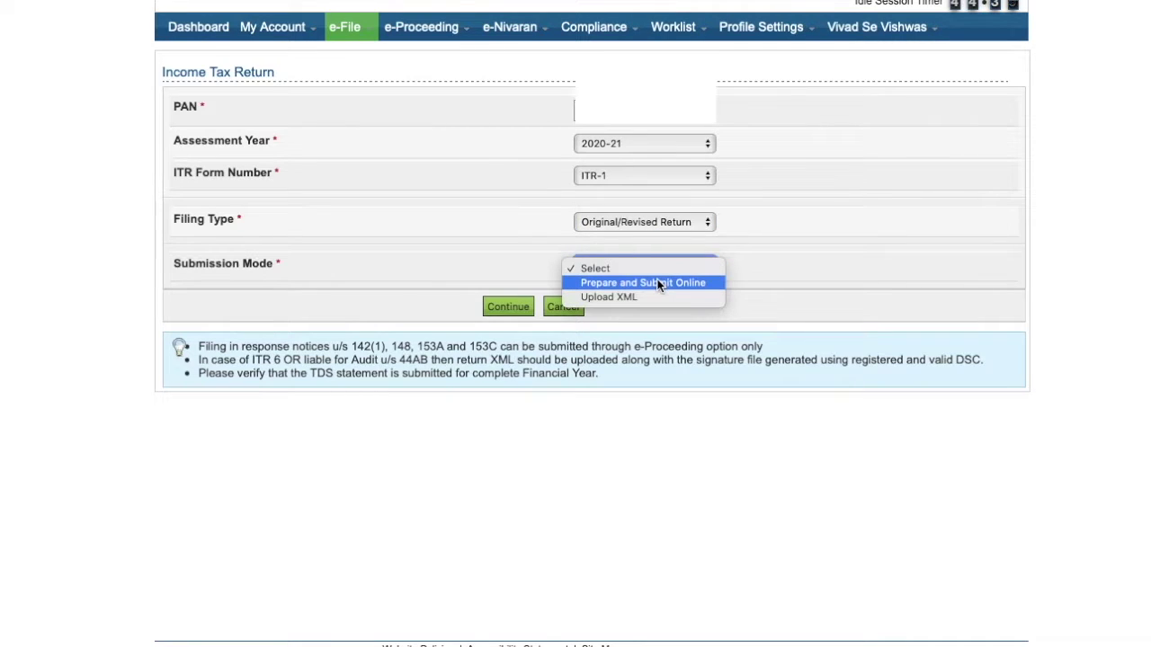
{"action": "left_click", "coordinate": [659, 285]}
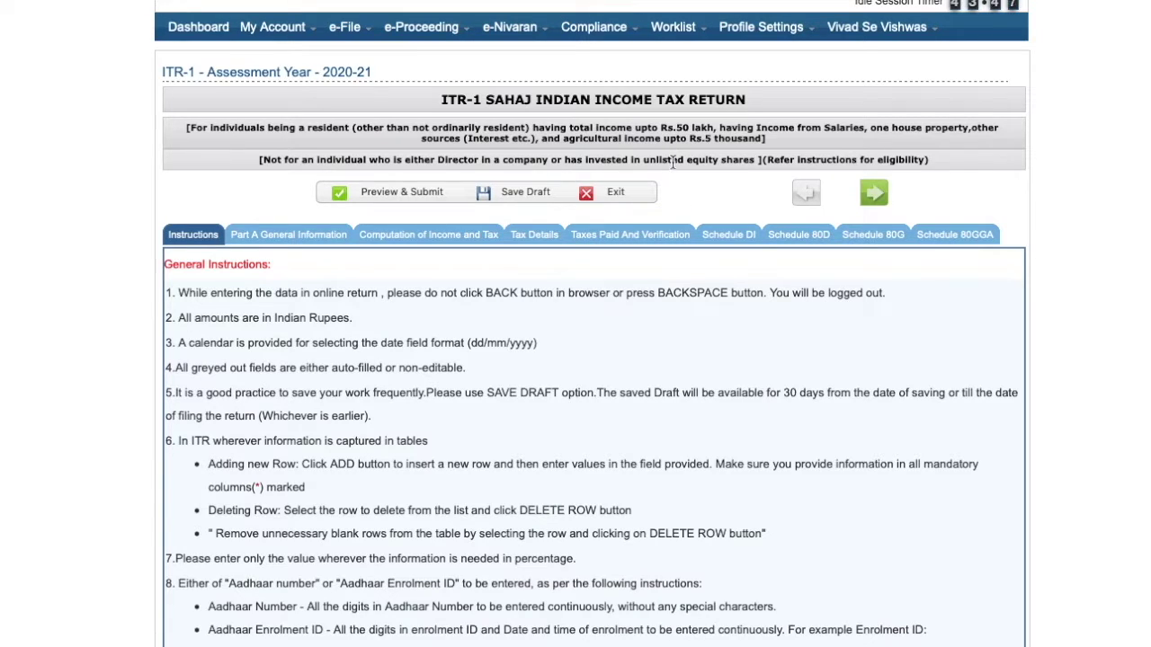
Step: In the income computation, enter 850000 as salary under section 17(1) and 3000 as perquisites under section 17(2)
{"action": "scroll", "coordinate": [725, 293], "scroll_direction": "down", "scroll_amount": 1}
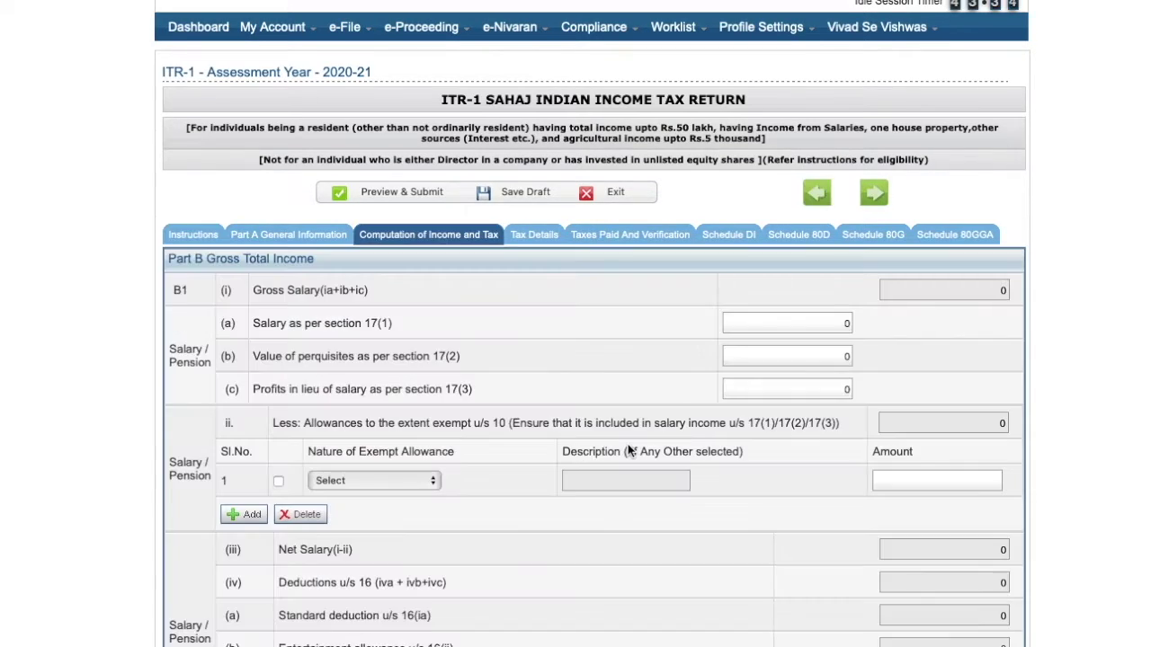
{"action": "scroll", "coordinate": [628, 449], "scroll_direction": "down", "scroll_amount": 3}
{"action": "scroll", "coordinate": [628, 450], "scroll_direction": "up", "scroll_amount": 1}
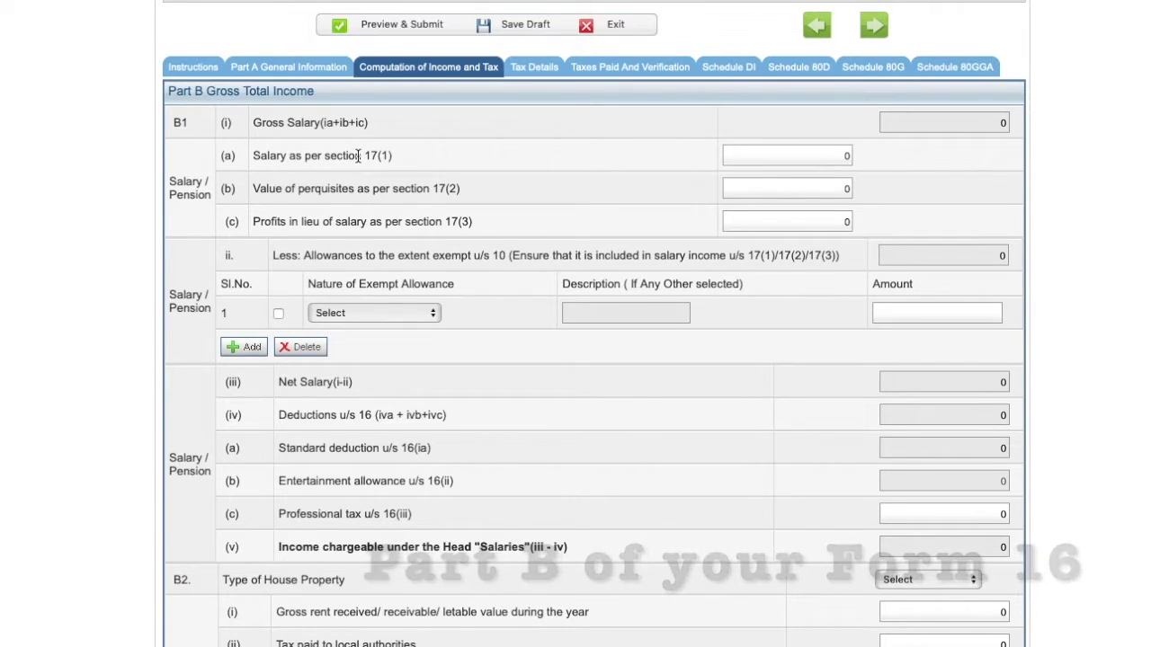
{"action": "left_click", "coordinate": [847, 156]}
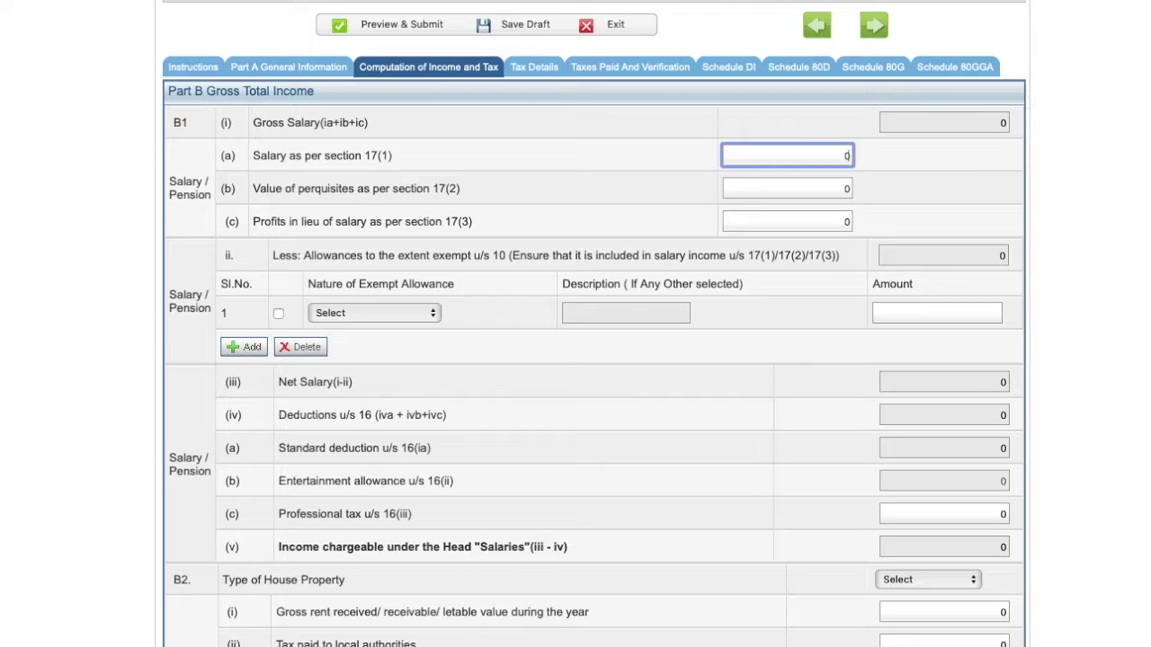
{"action": "key", "text": "BackSpace"}
{"action": "type", "text": "850000"}
{"action": "left_click", "coordinate": [958, 167]}
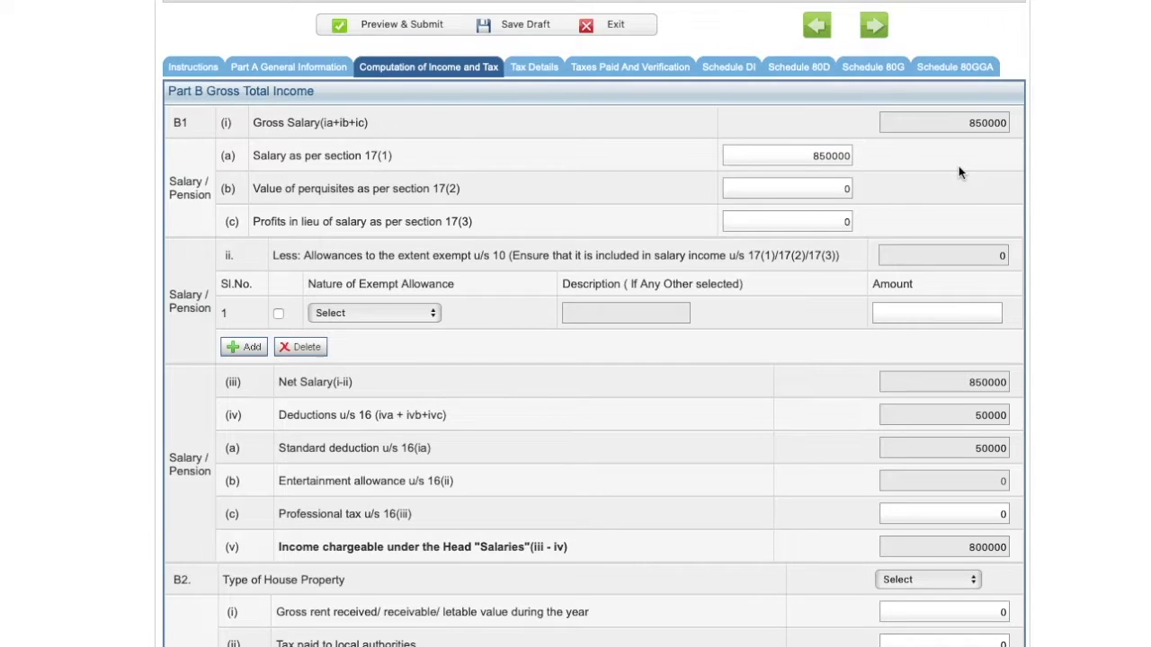
{"action": "left_click", "coordinate": [846, 190]}
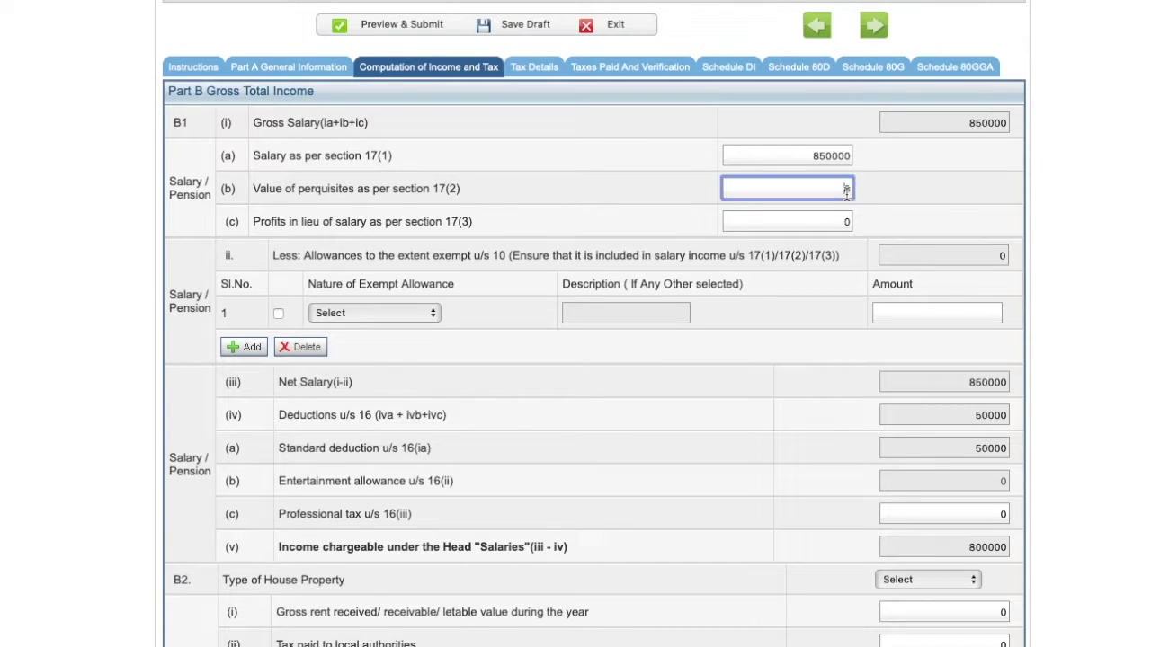
{"action": "type", "text": "3000"}
{"action": "left_click", "coordinate": [890, 192]}
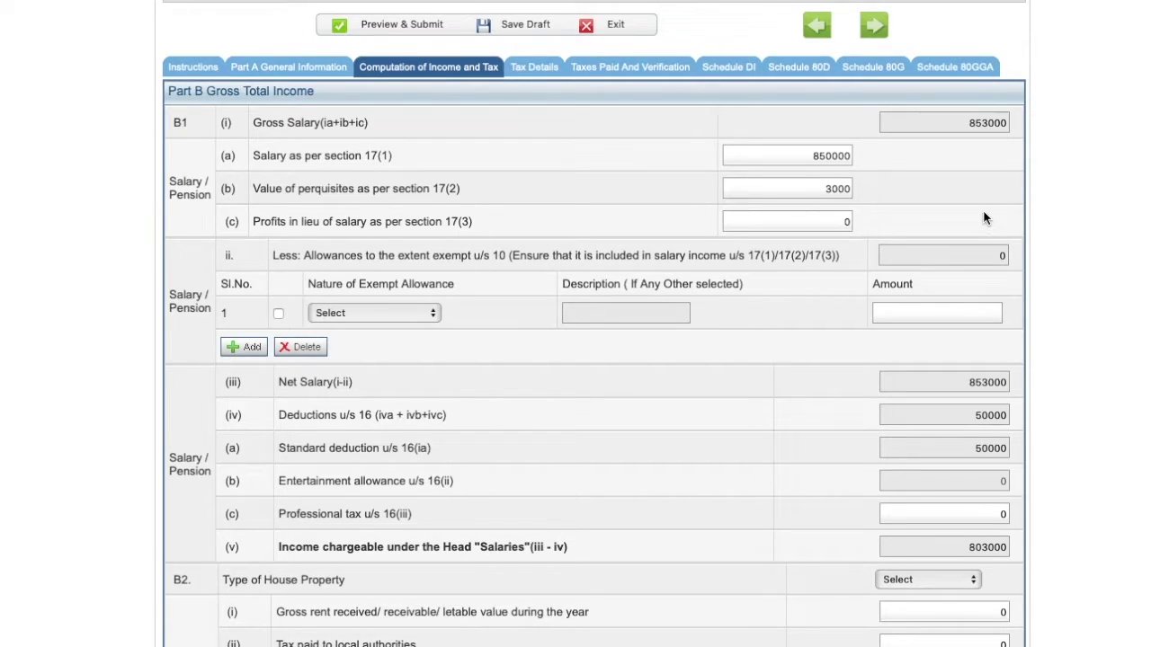
{"action": "scroll", "coordinate": [605, 481], "scroll_direction": "down", "scroll_amount": 1}
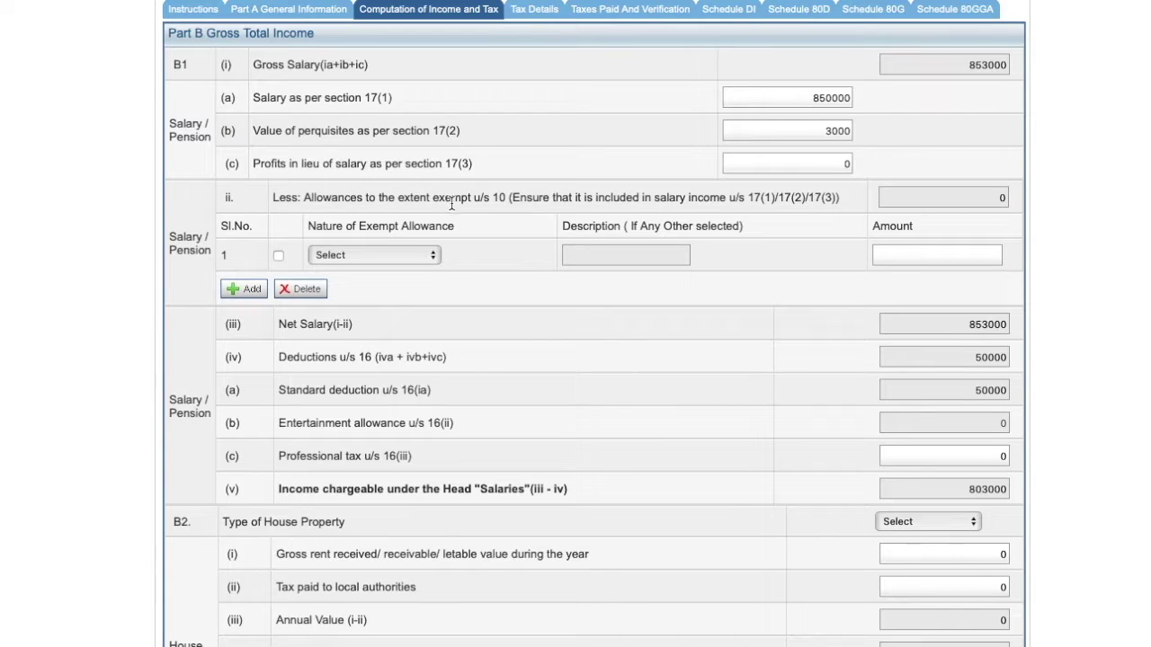
{"action": "left_click", "coordinate": [411, 256]}
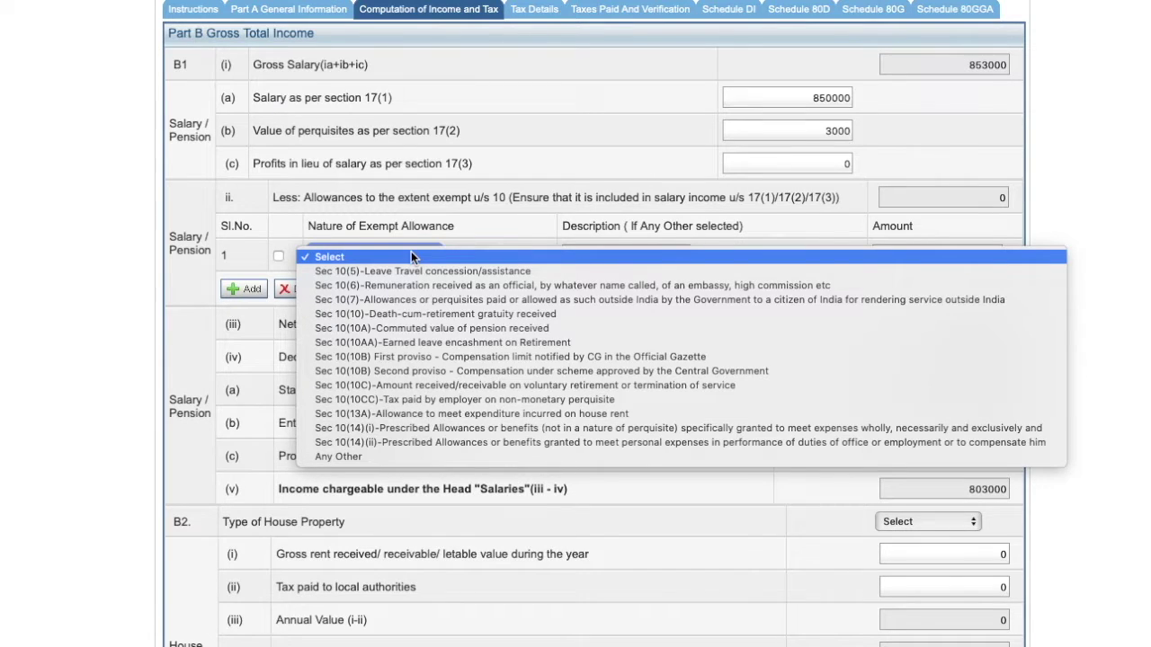
{"action": "key", "text": "Down"}
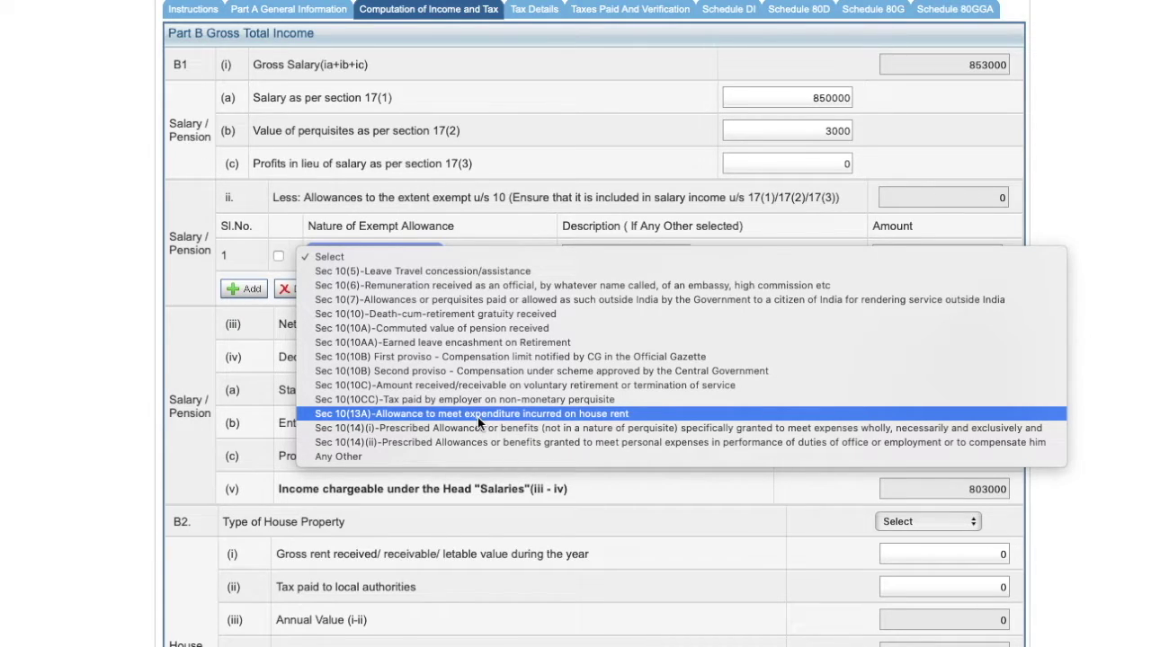
{"action": "key", "text": "super+Tab"}
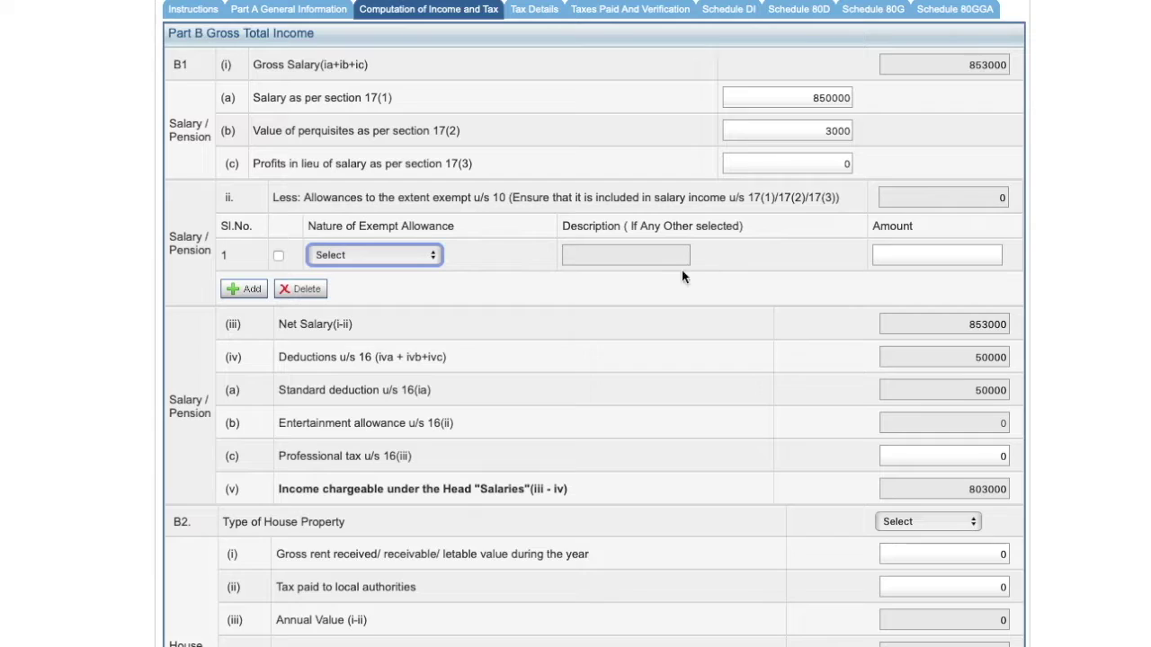
Step: Record the Sec 10(13A) house rent allowance as the exempt allowance with an amount of 120000, dismissing the save reminder
{"action": "left_click", "coordinate": [404, 256]}
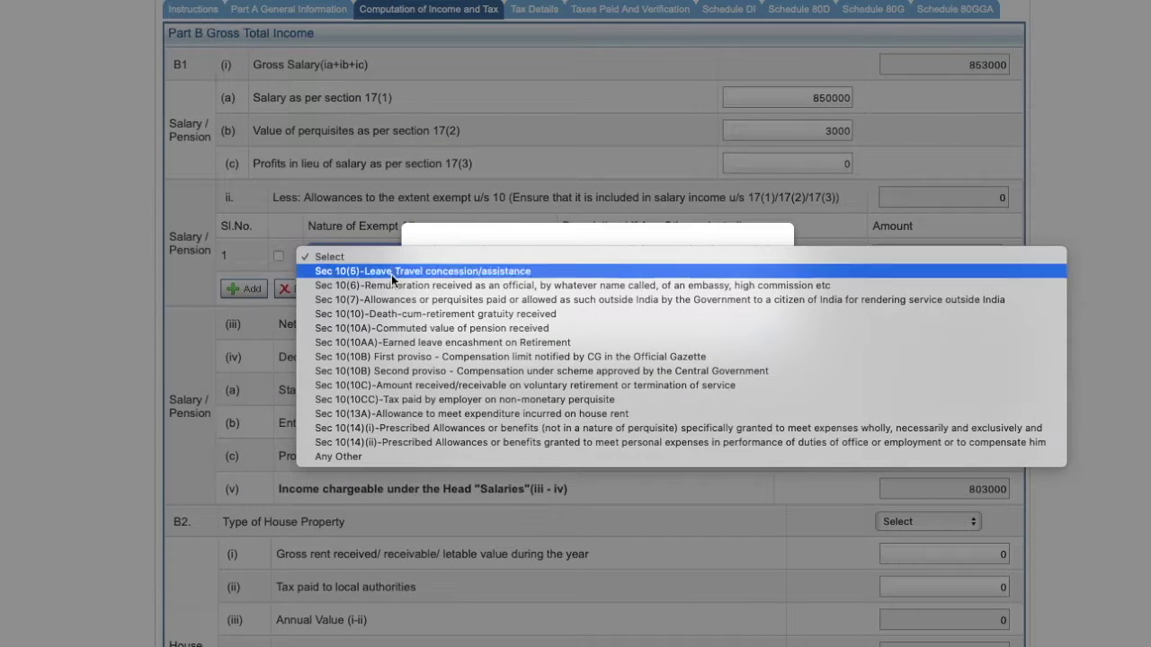
{"action": "left_click", "coordinate": [456, 423]}
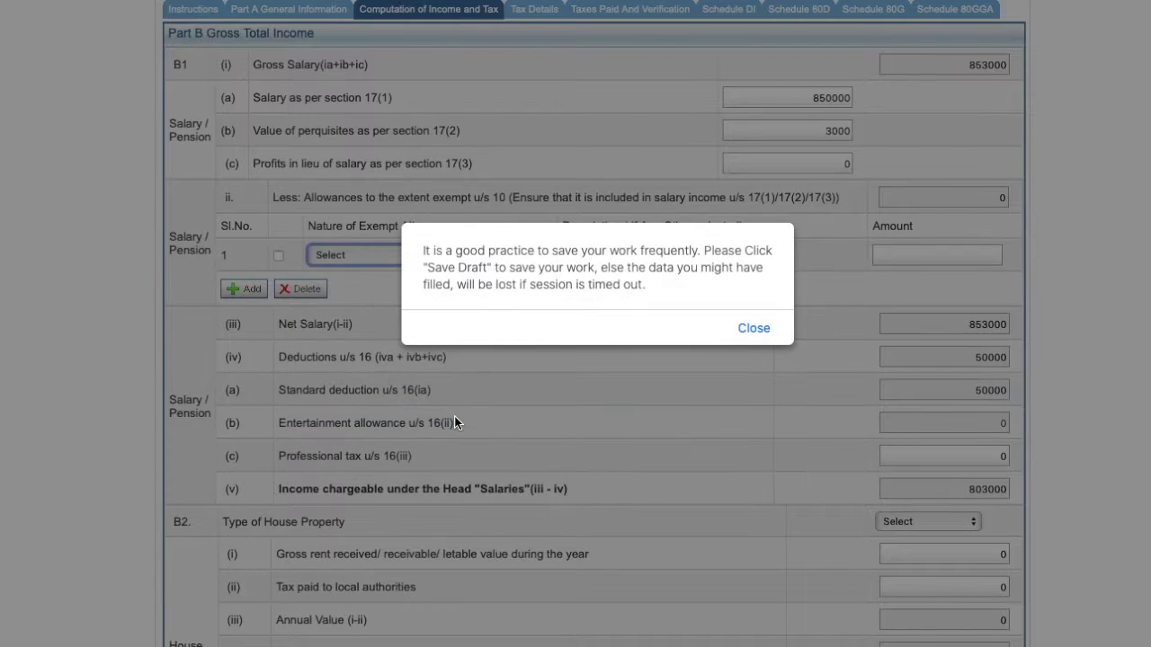
{"action": "left_click", "coordinate": [753, 328]}
{"action": "left_click", "coordinate": [952, 253]}
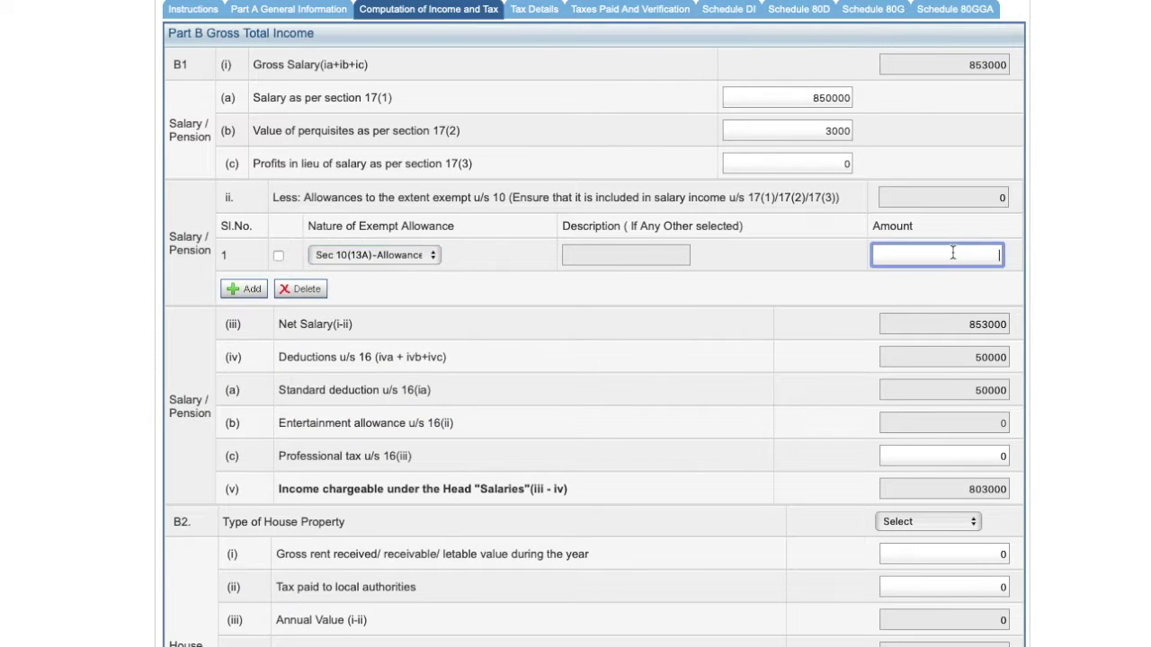
{"action": "type", "text": "120000"}
{"action": "left_click", "coordinate": [826, 275]}
Step: Enter 2500 as the professional tax under section 16(iii)
{"action": "scroll", "coordinate": [826, 275], "scroll_direction": "down", "scroll_amount": 2}
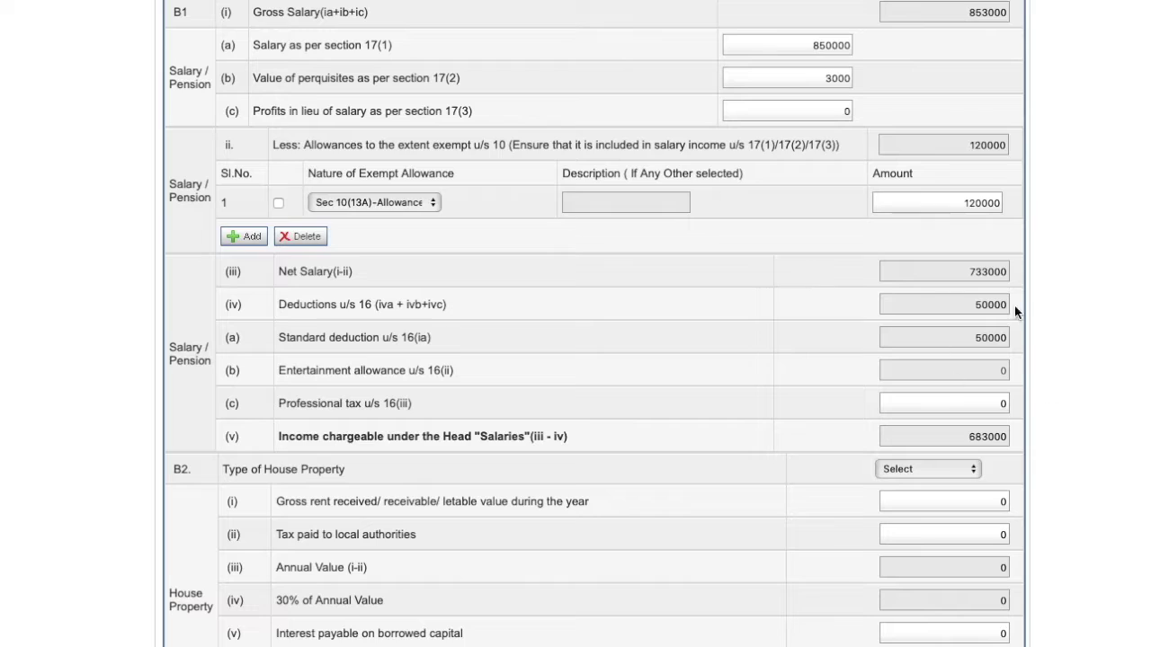
{"action": "scroll", "coordinate": [995, 366], "scroll_direction": "down", "scroll_amount": 1}
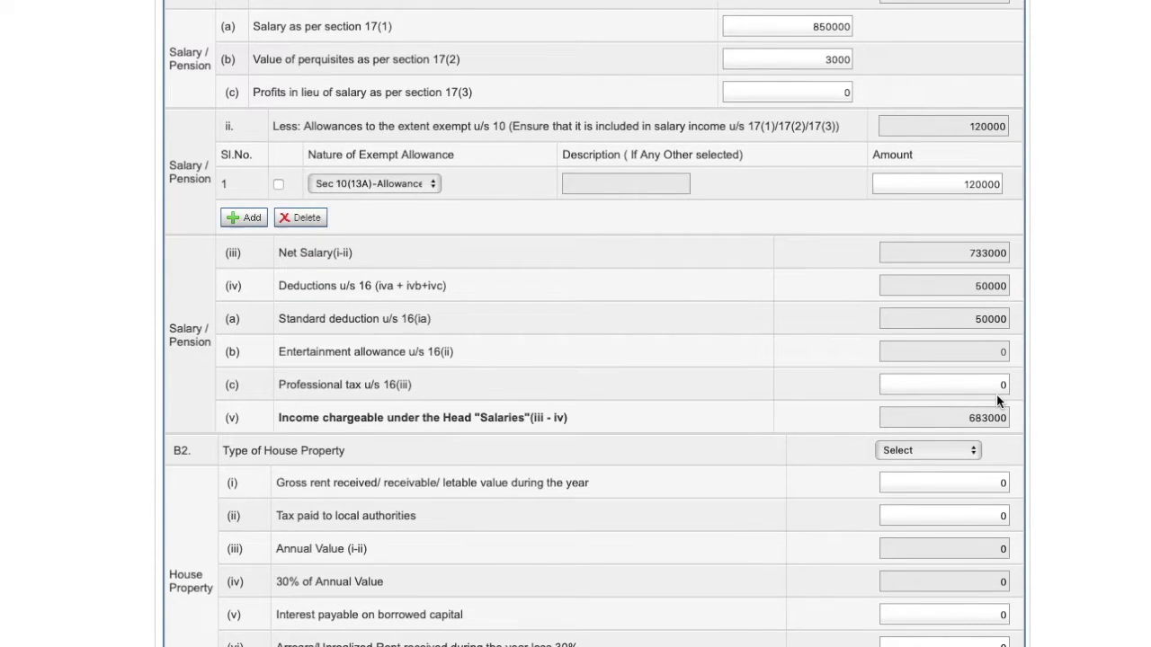
{"action": "left_click", "coordinate": [1000, 385]}
{"action": "key", "text": "BackSpace"}
{"action": "type", "text": "2500"}
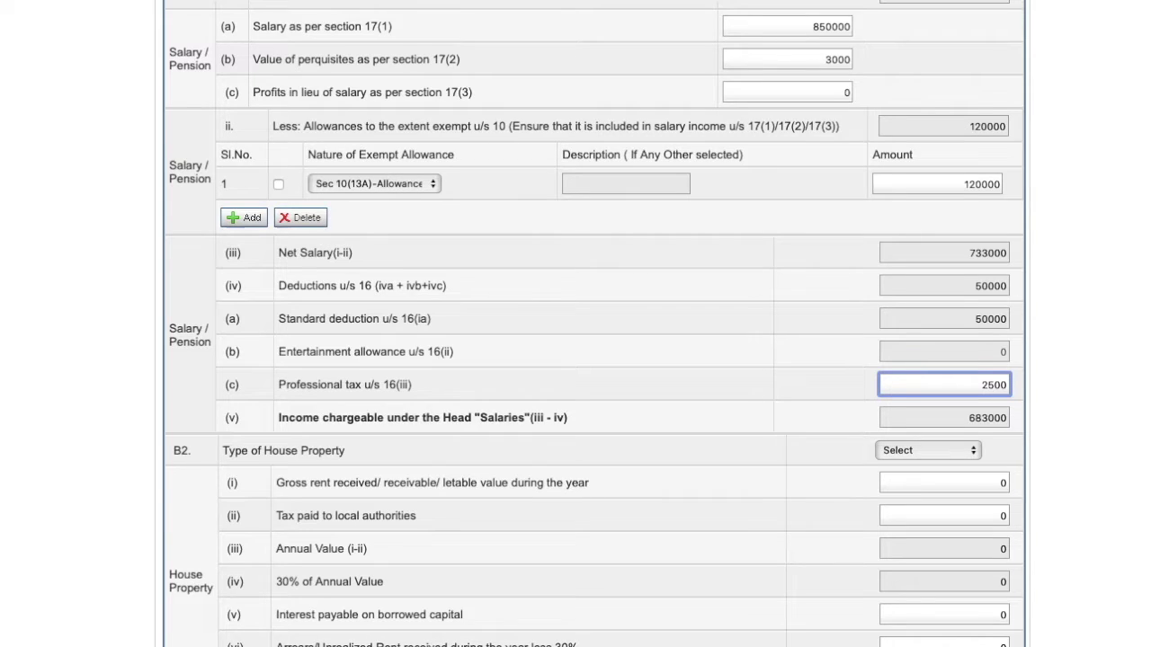
{"action": "left_click", "coordinate": [850, 384]}
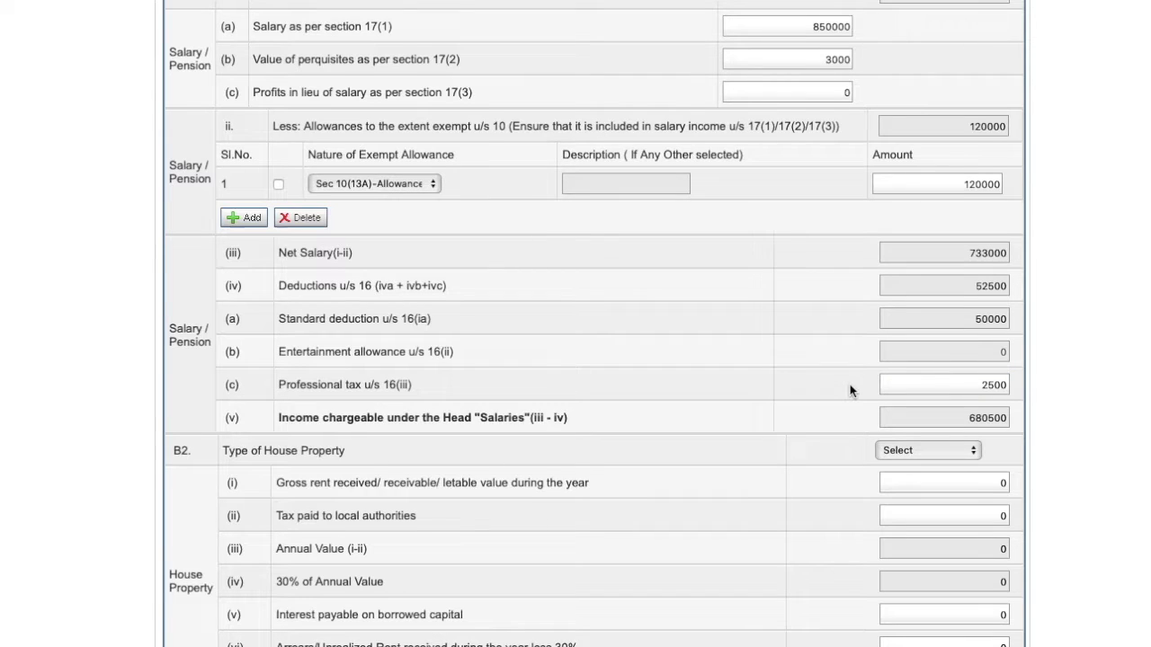
Step: Set the house property type to Self Occupied and enter 200000 as interest payable on borrowed capital
{"action": "scroll", "coordinate": [849, 384], "scroll_direction": "down", "scroll_amount": 1}
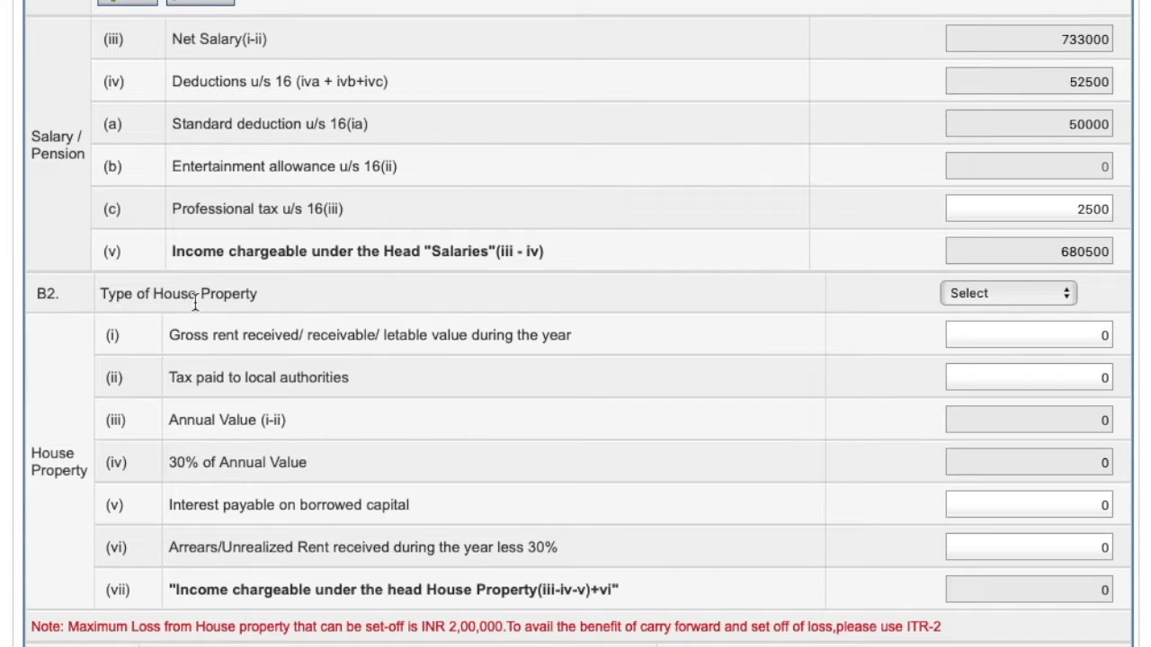
{"action": "left_click", "coordinate": [1031, 297]}
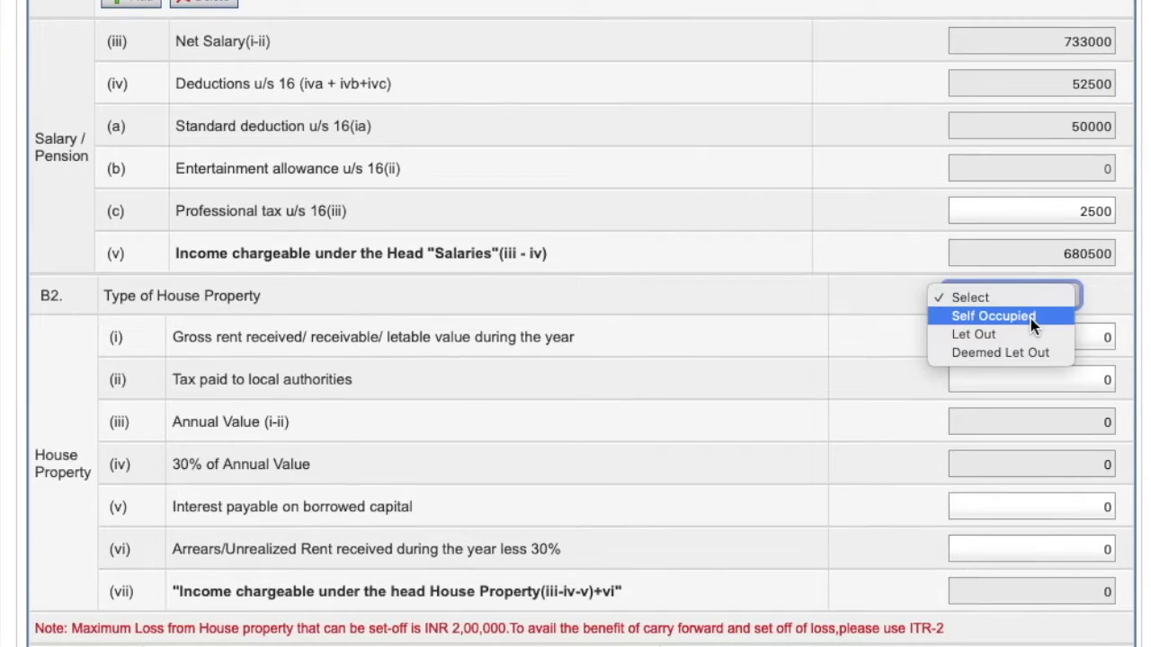
{"action": "left_click", "coordinate": [1030, 316]}
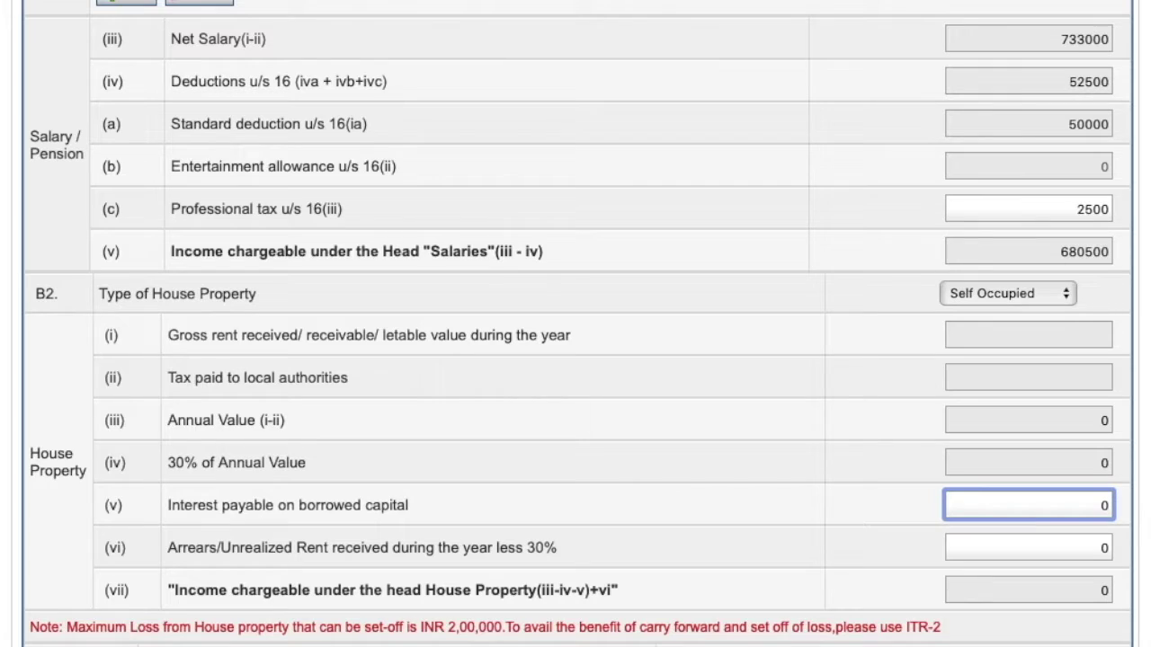
{"action": "key", "text": "BackSpace"}
{"action": "type", "text": "200000"}
{"action": "left_click", "coordinate": [934, 486]}
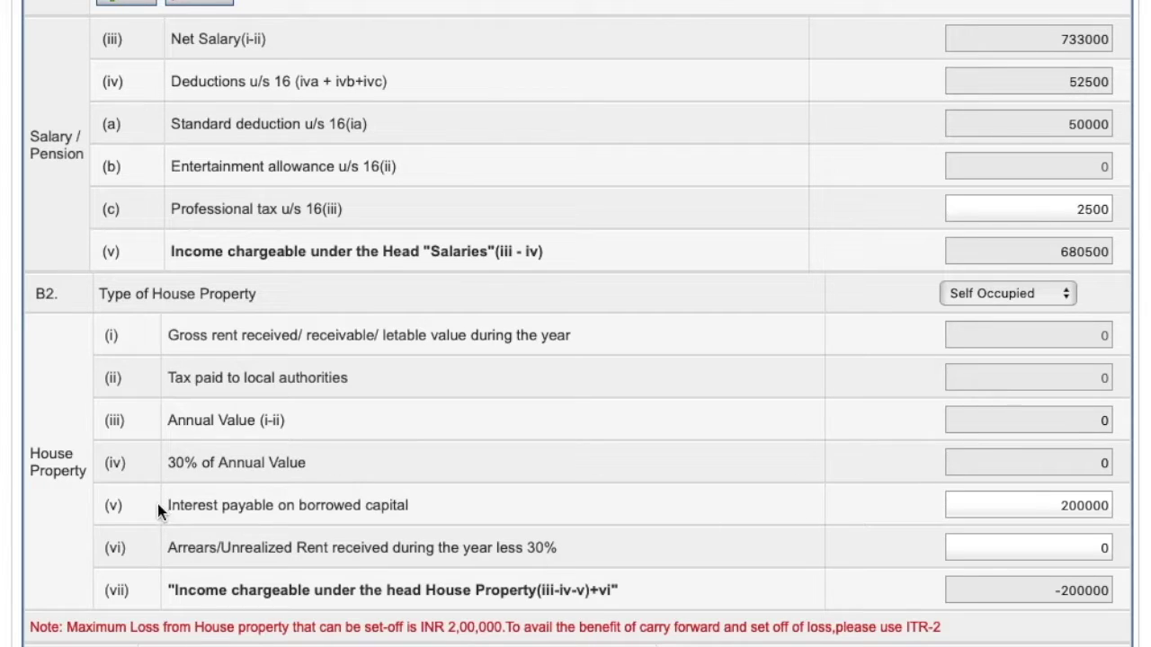
{"action": "left_click", "coordinate": [1027, 503]}
{"action": "left_click", "coordinate": [815, 497]}
Step: Change the house property type to Let Out and enter 240000 as the gross rent for the year
{"action": "left_click", "coordinate": [975, 291]}
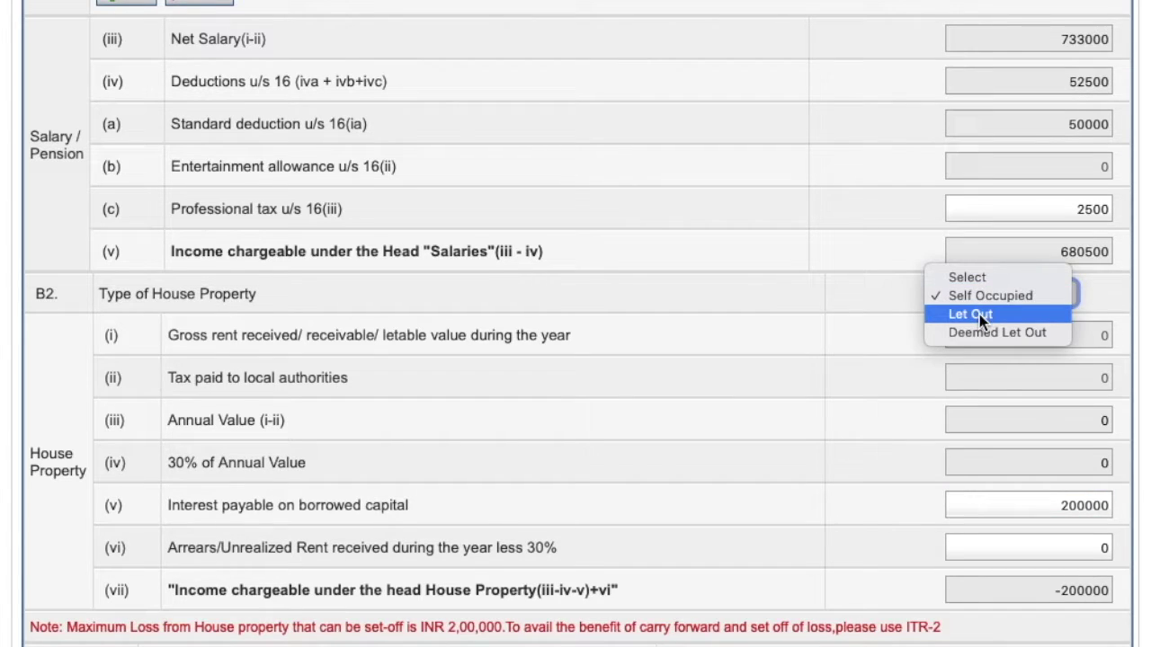
{"action": "left_click", "coordinate": [979, 314]}
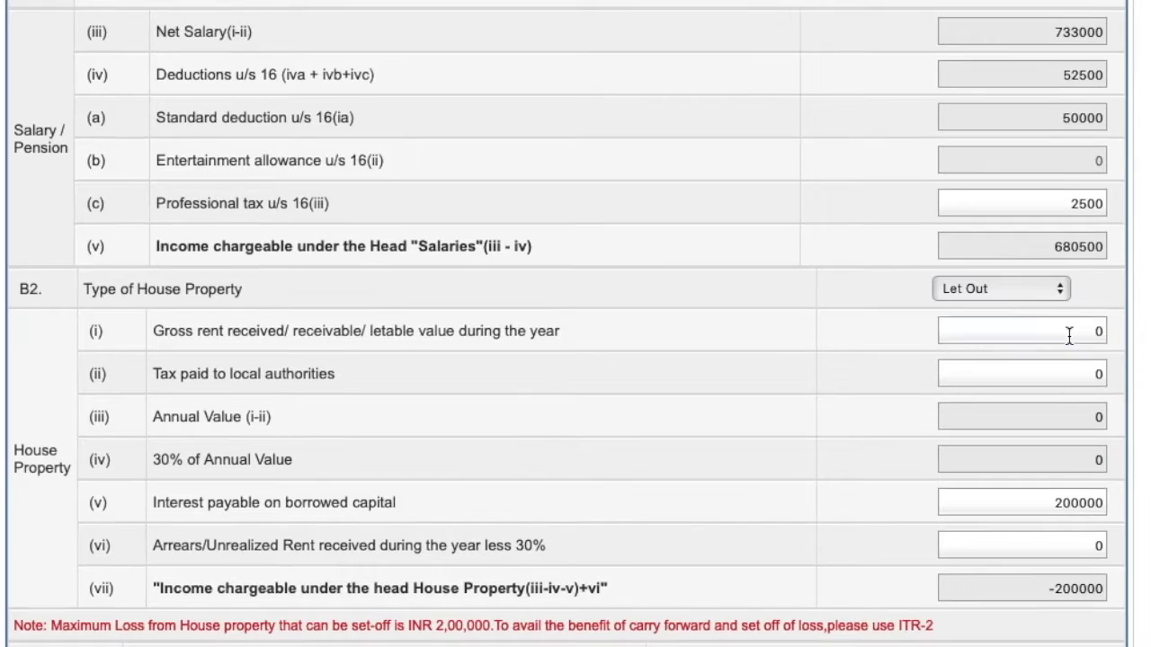
{"action": "left_click", "coordinate": [993, 329]}
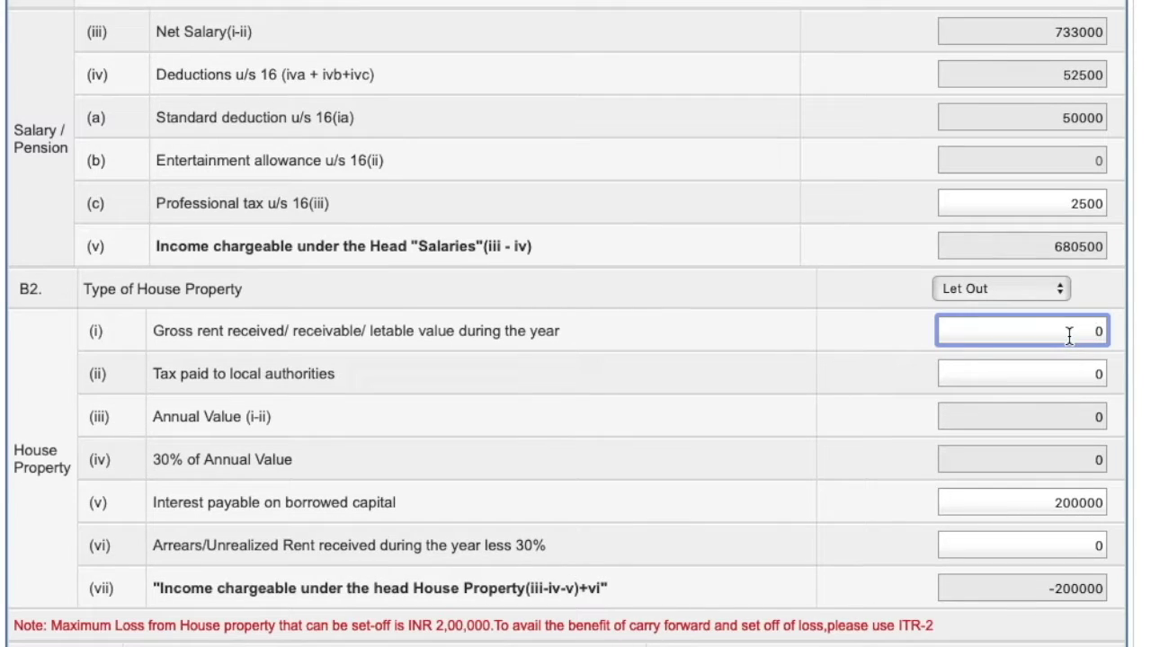
{"action": "key", "text": "BackSpace"}
{"action": "type", "text": "240000"}
Step: Enter 10000 as the tax paid to local authorities for the house property
{"action": "left_click", "coordinate": [1042, 375]}
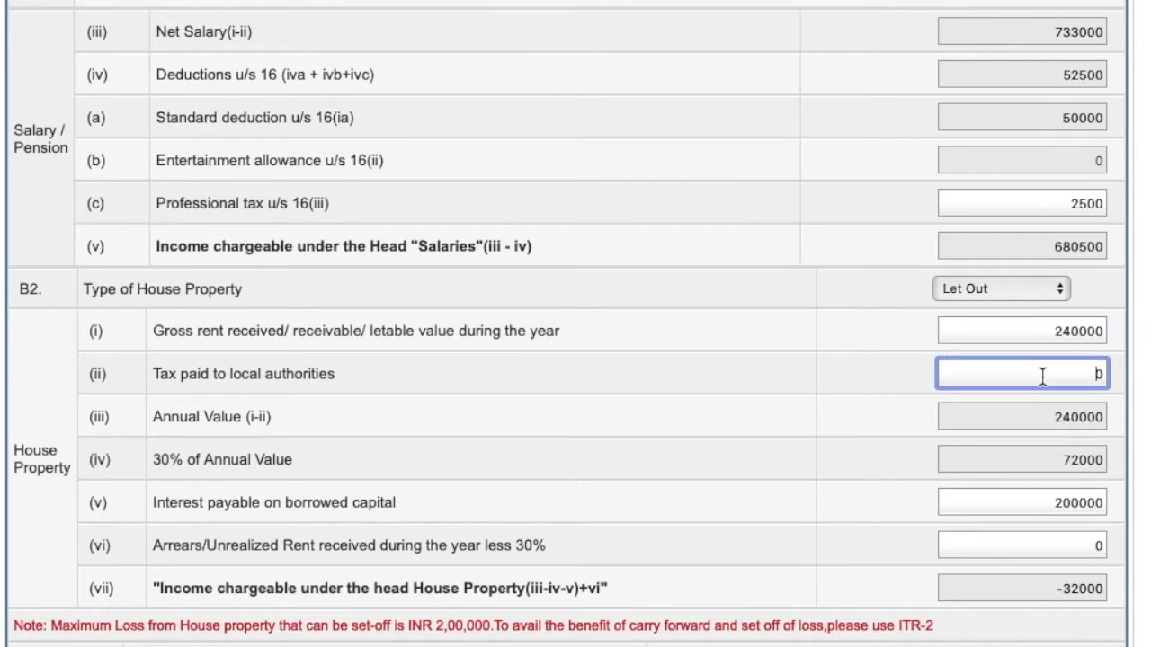
{"action": "key", "text": "BackSpace"}
{"action": "type", "text": "10000"}
{"action": "left_click", "coordinate": [913, 371]}
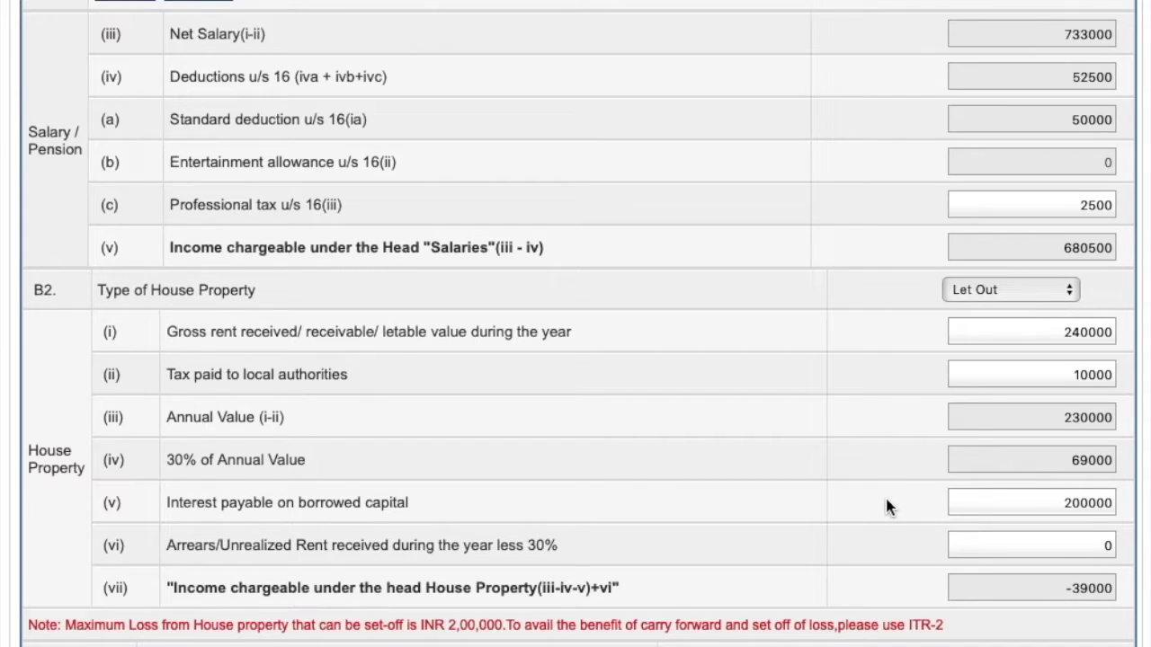
Step: Set the house property type to Self Occupied and enter 8000 of Interest from Saving Account under Income from Other Sources
{"action": "left_click", "coordinate": [1058, 293]}
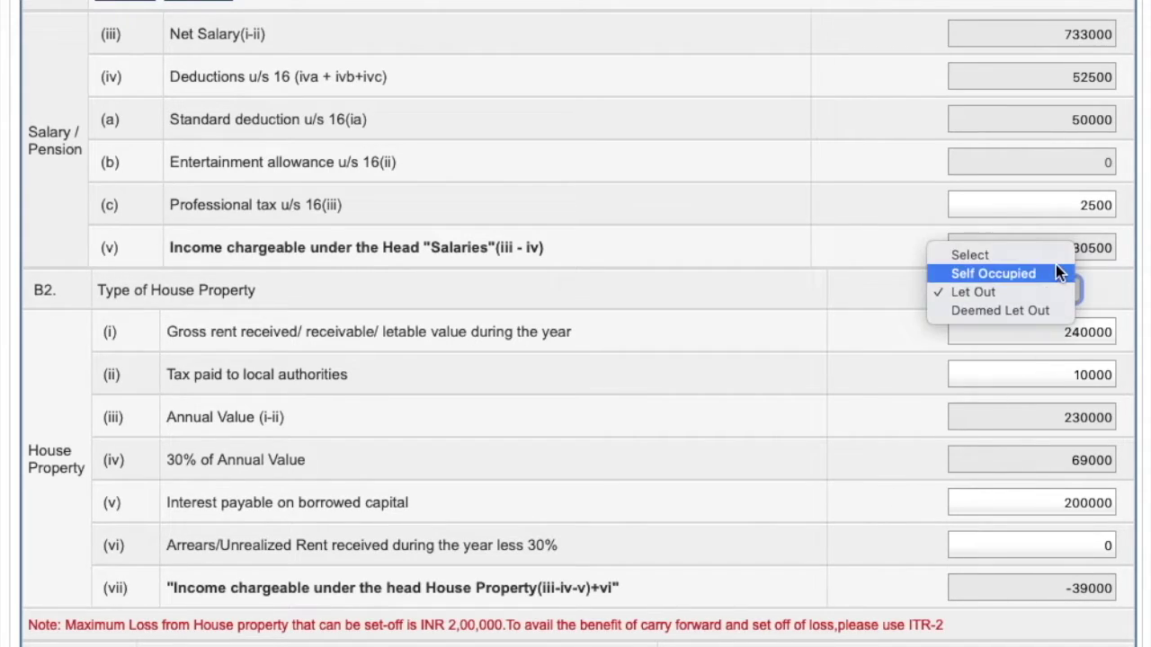
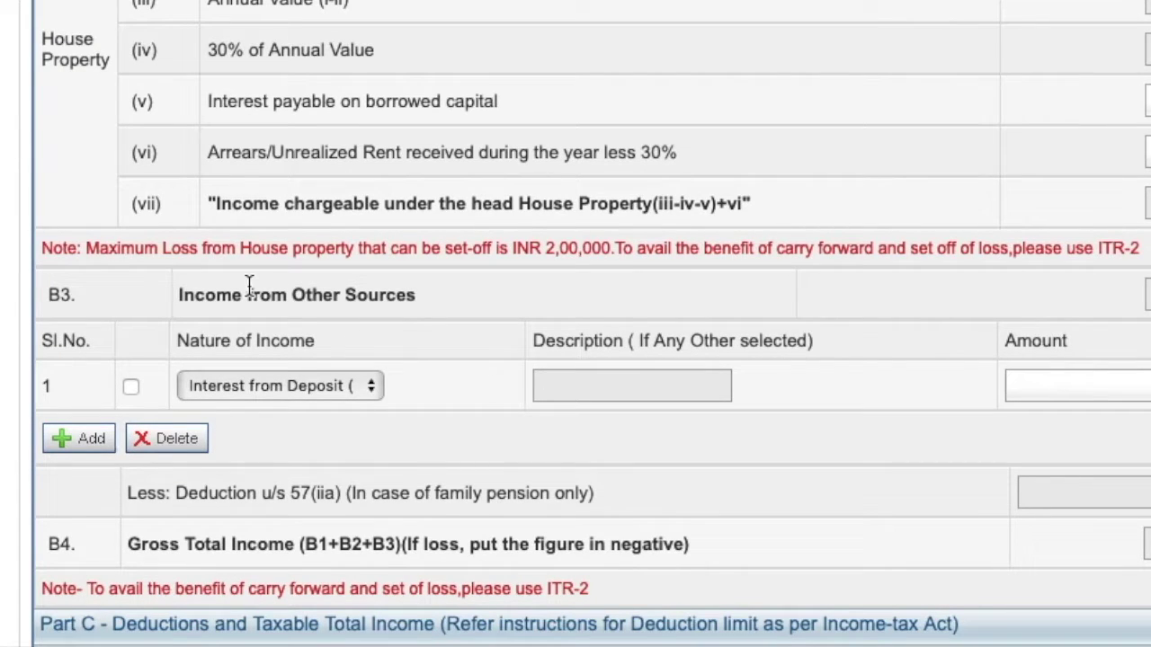
{"action": "left_click", "coordinate": [261, 386]}
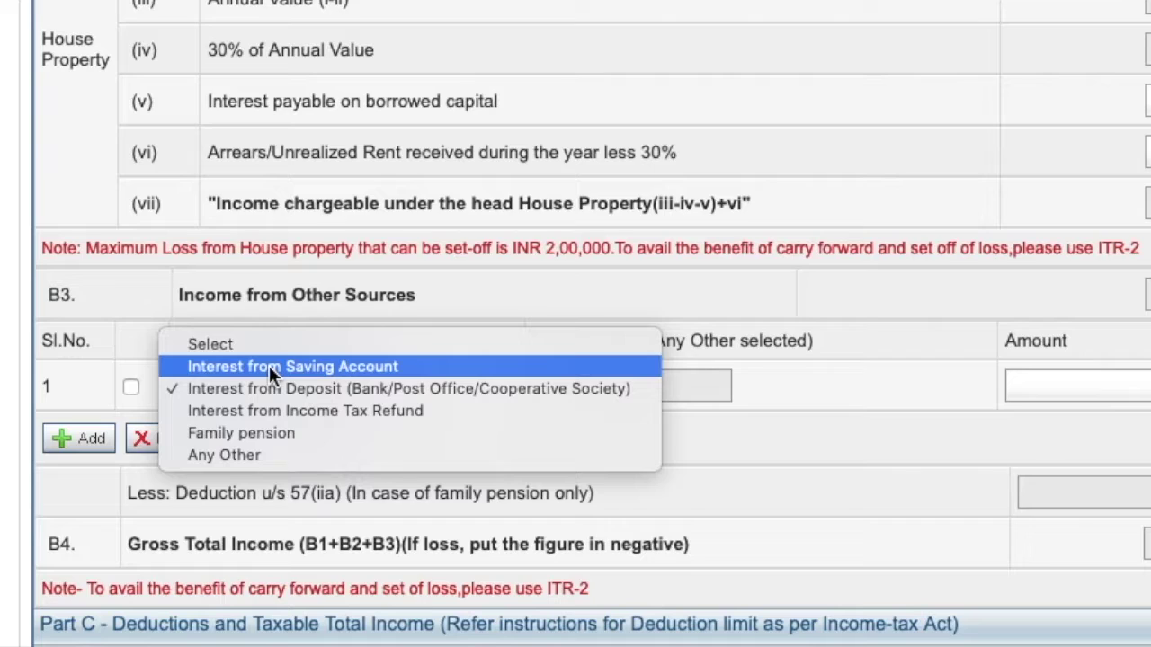
{"action": "left_click", "coordinate": [269, 365]}
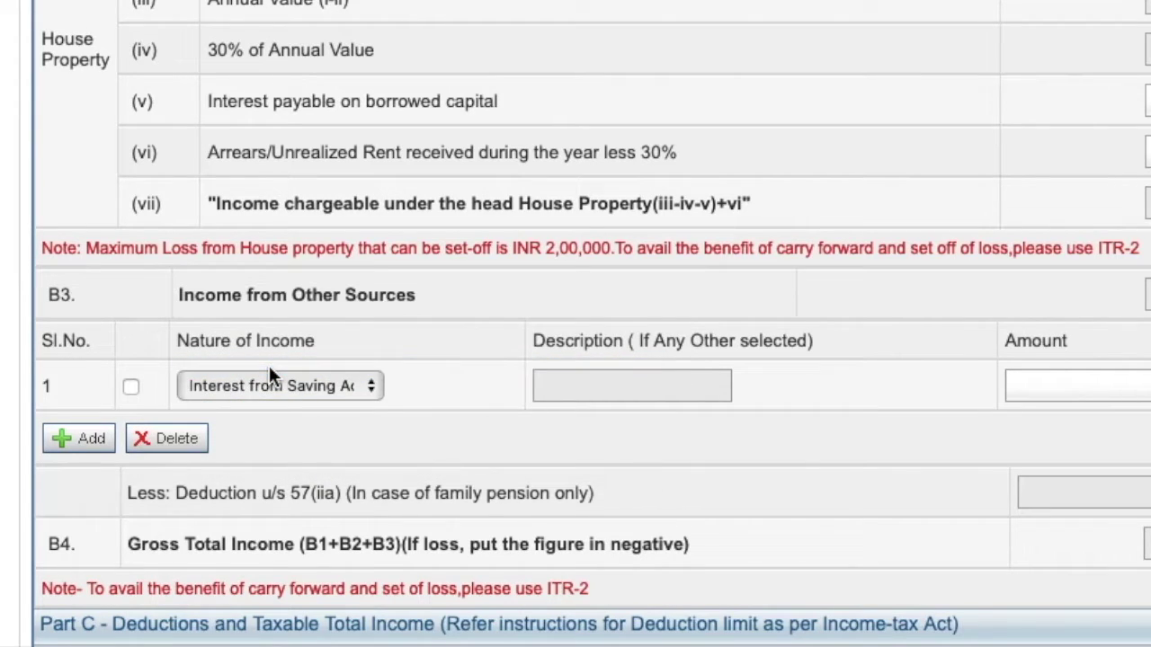
{"action": "left_click", "coordinate": [269, 374]}
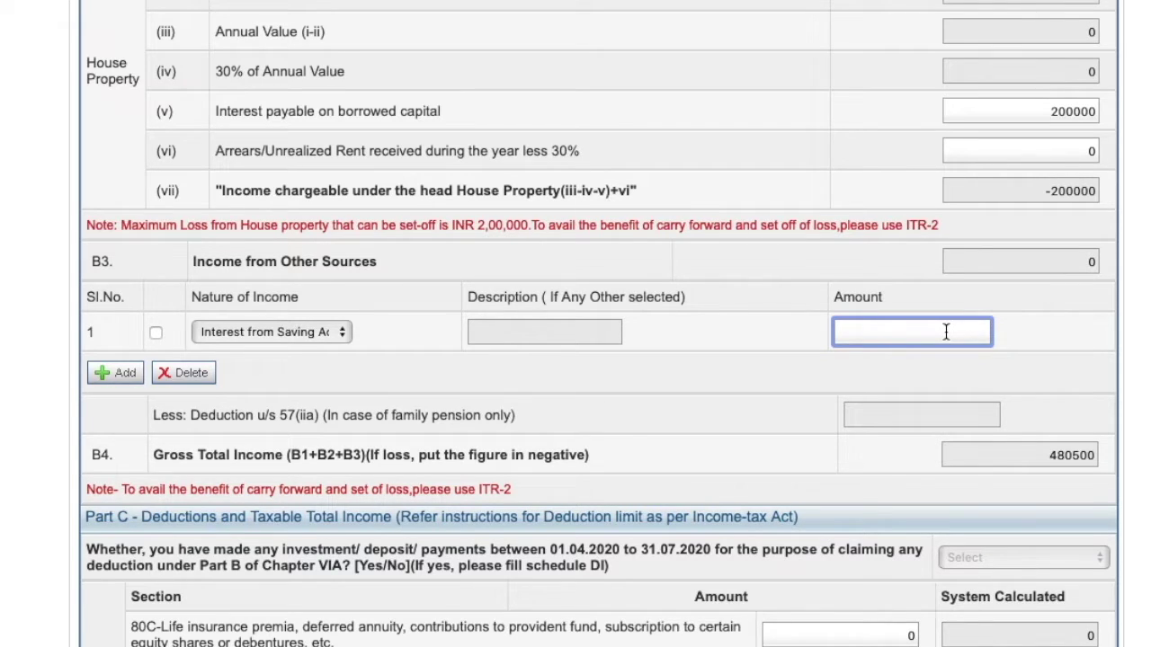
{"action": "type", "text": "8000"}
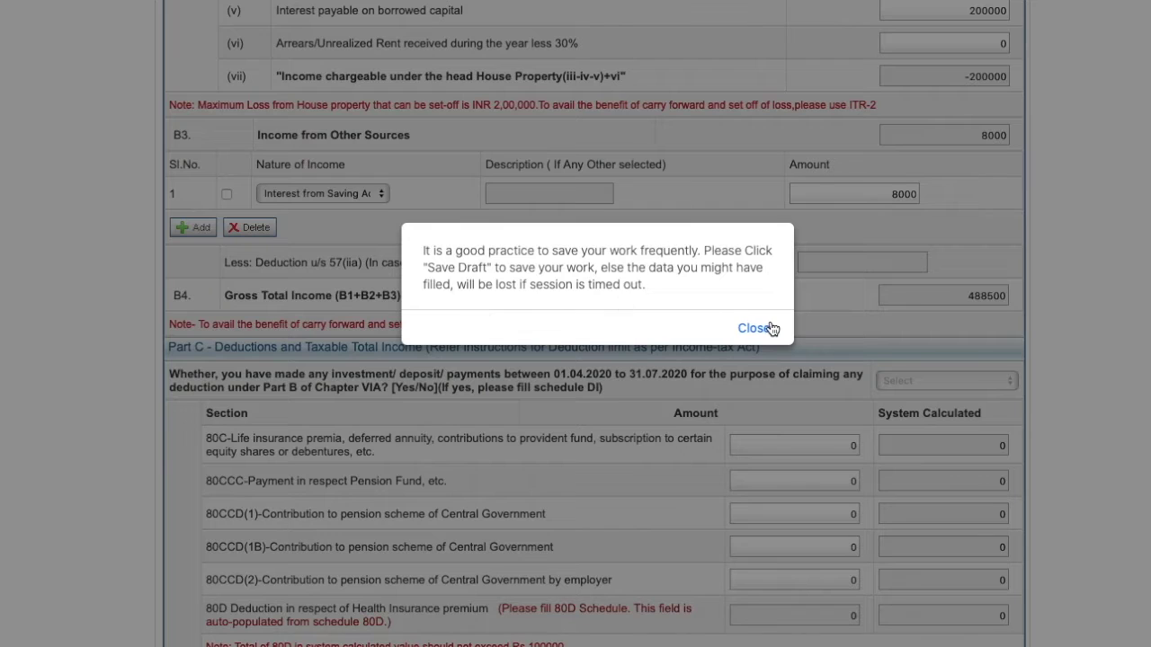
{"action": "left_click", "coordinate": [771, 326]}
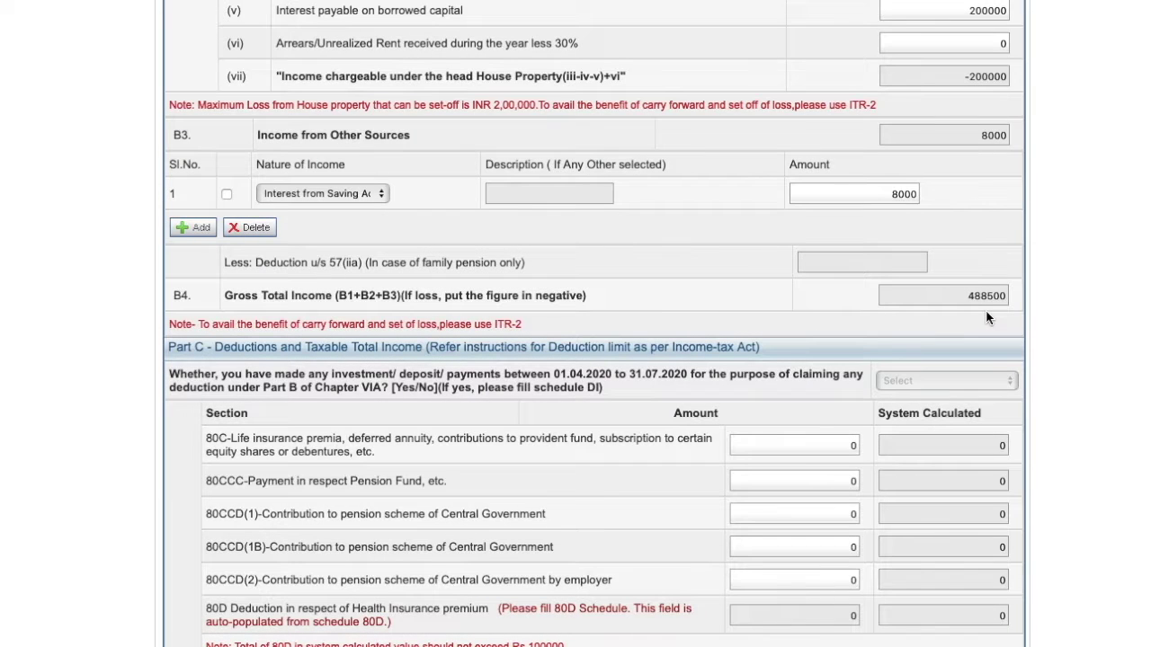
Step: Enter 160000 as the 80C deduction amount in Part C
{"action": "scroll", "coordinate": [861, 464], "scroll_direction": "down", "scroll_amount": 1}
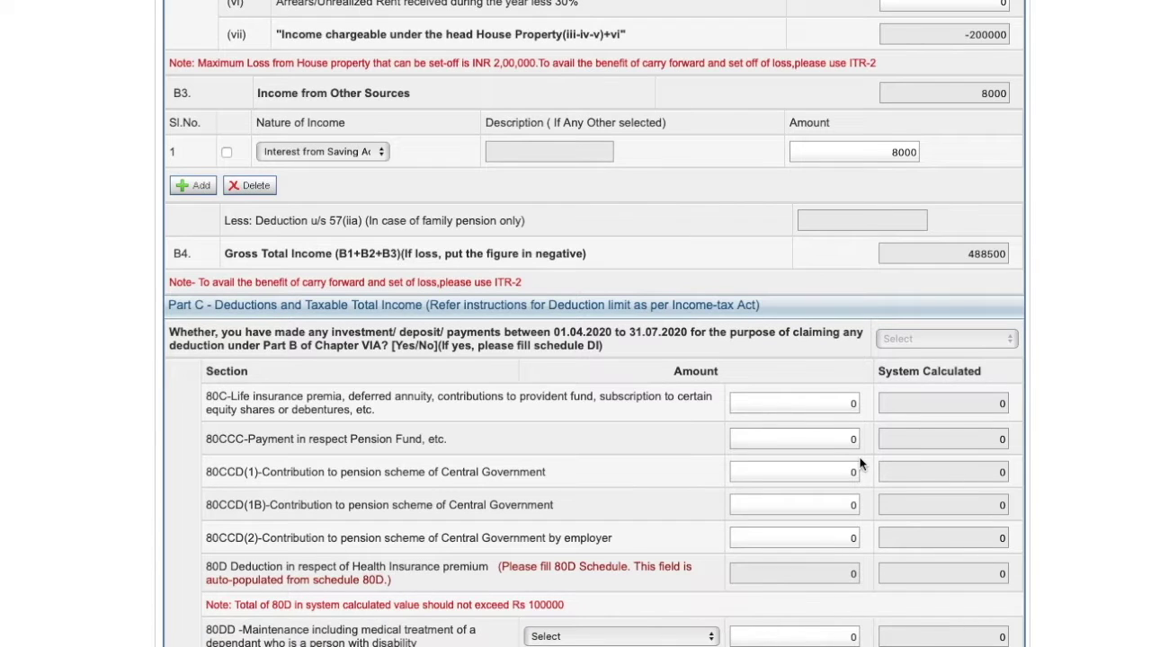
{"action": "scroll", "coordinate": [860, 464], "scroll_direction": "down", "scroll_amount": 3}
{"action": "scroll", "coordinate": [861, 464], "scroll_direction": "down", "scroll_amount": 3}
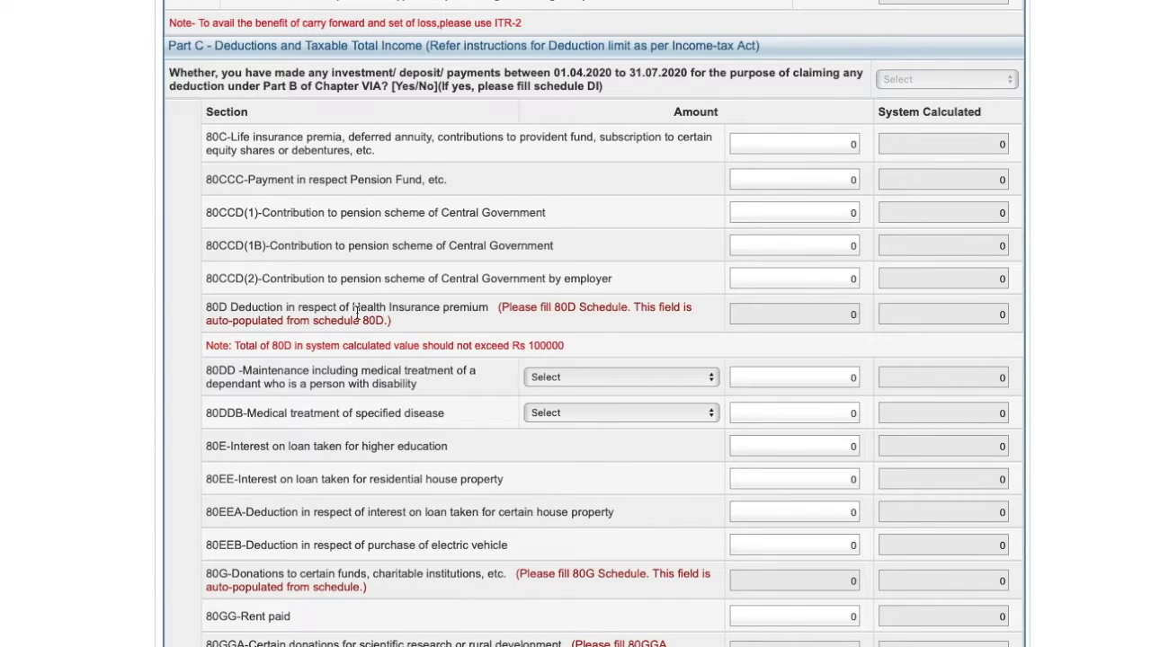
{"action": "left_click", "coordinate": [794, 144]}
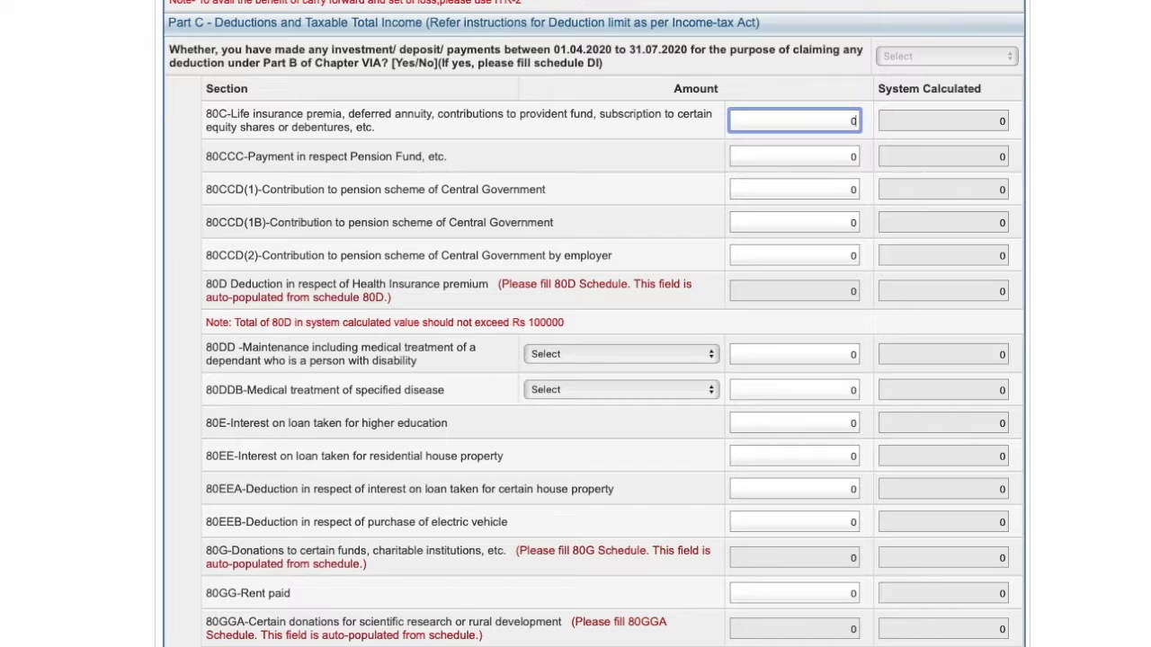
{"action": "key", "text": "BackSpace"}
{"action": "type", "text": "160000"}
{"action": "left_click", "coordinate": [675, 126]}
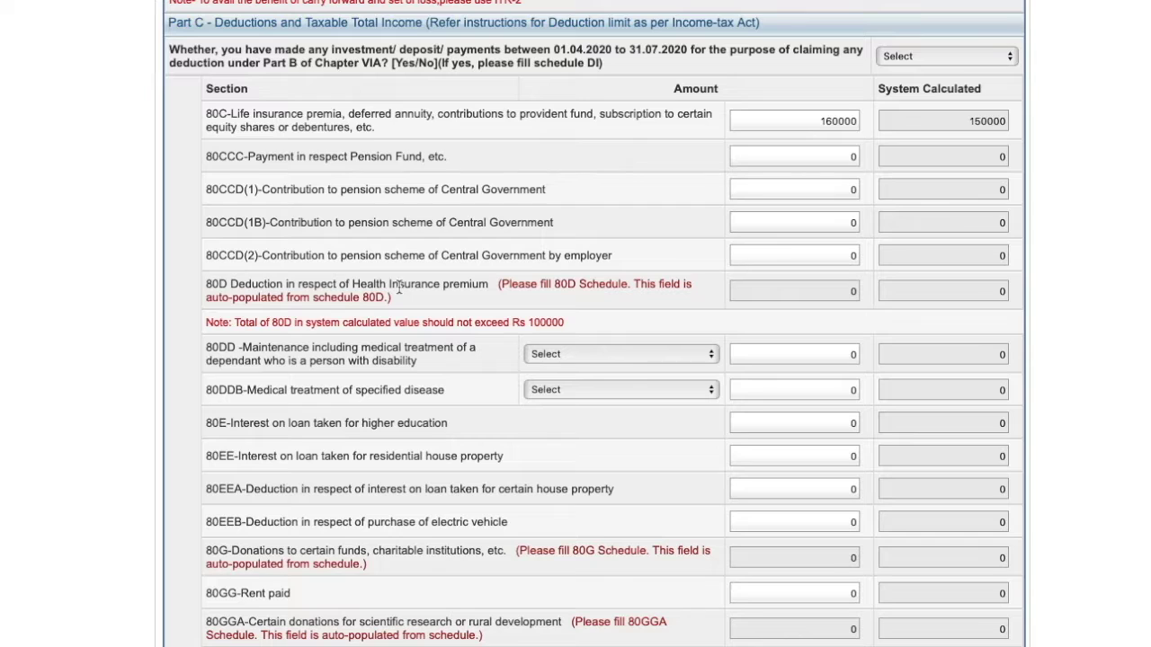
Step: In Schedule 80D, answer NO for a senior citizen in the family and enter 30000 as health insurance for self and family
{"action": "left_click", "coordinate": [580, 286]}
{"action": "scroll", "coordinate": [584, 288], "scroll_direction": "up", "scroll_amount": 3}
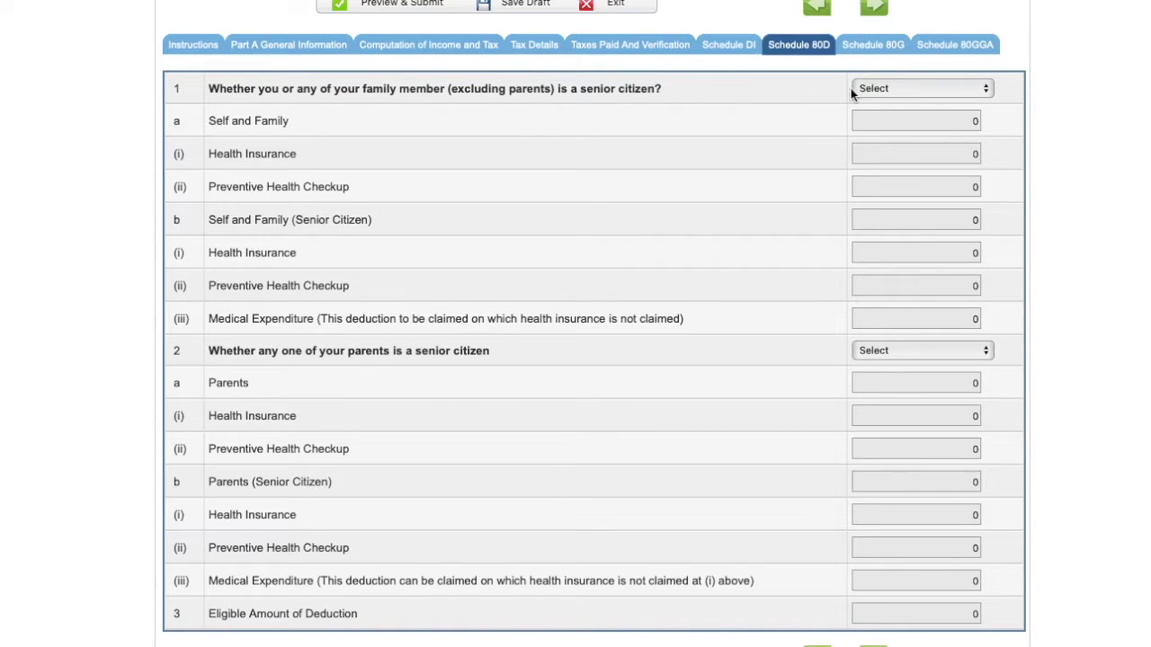
{"action": "left_click", "coordinate": [978, 95]}
{"action": "left_click", "coordinate": [975, 117]}
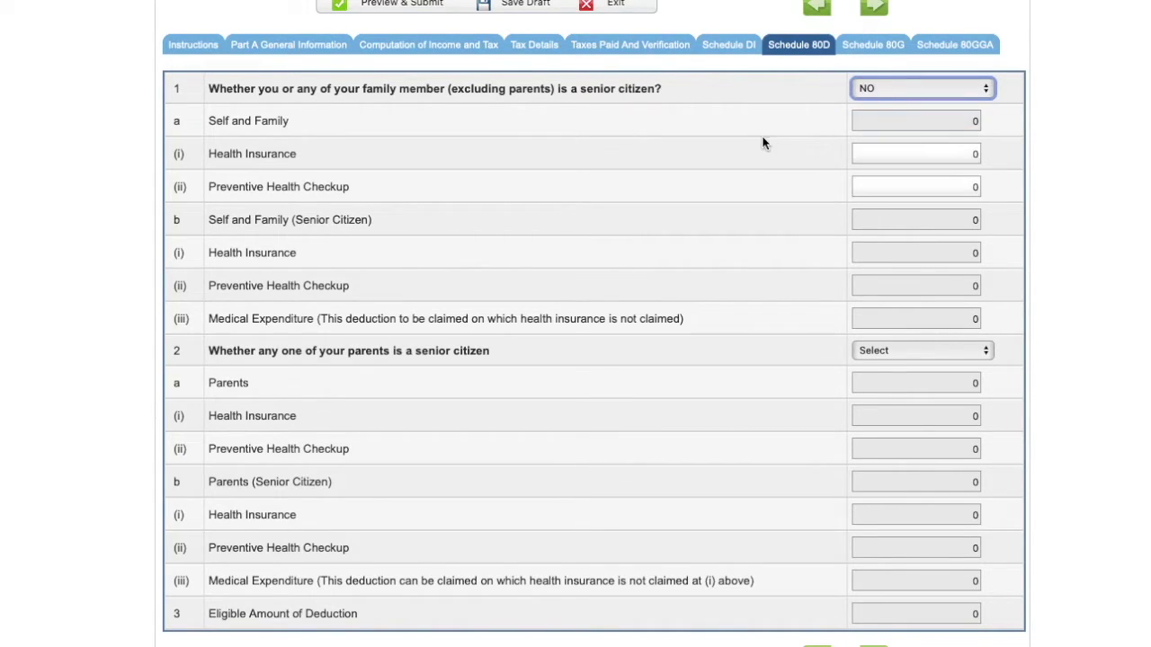
{"action": "left_click", "coordinate": [953, 151]}
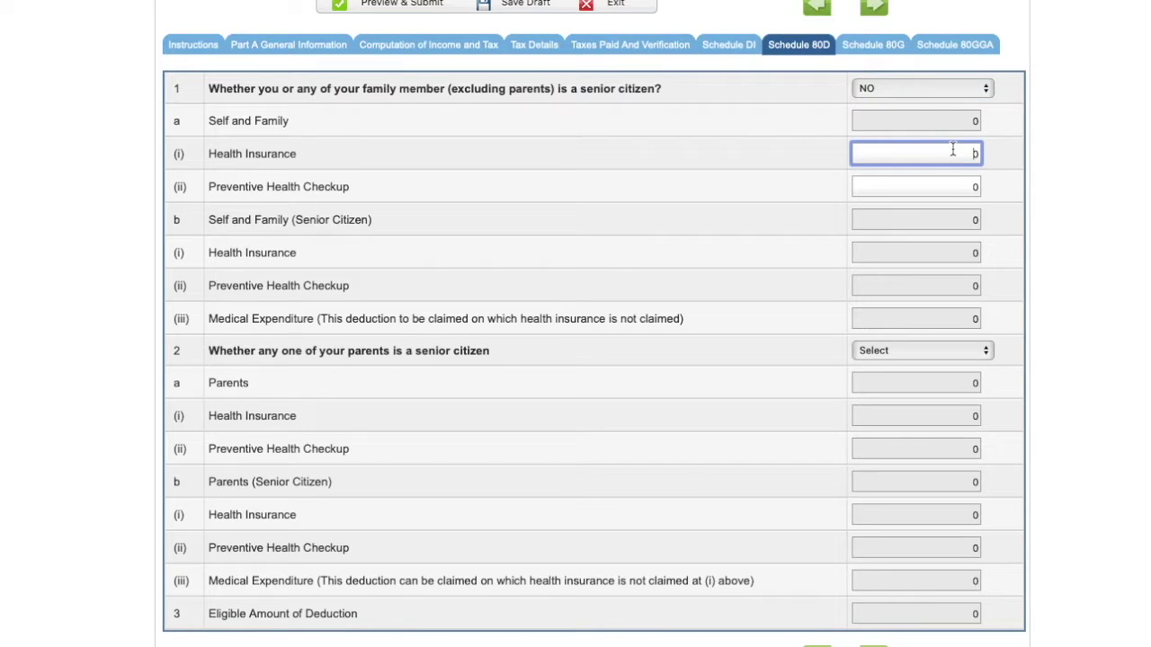
{"action": "key", "text": "BackSpace"}
{"action": "type", "text": "30000"}
{"action": "left_click", "coordinate": [774, 150]}
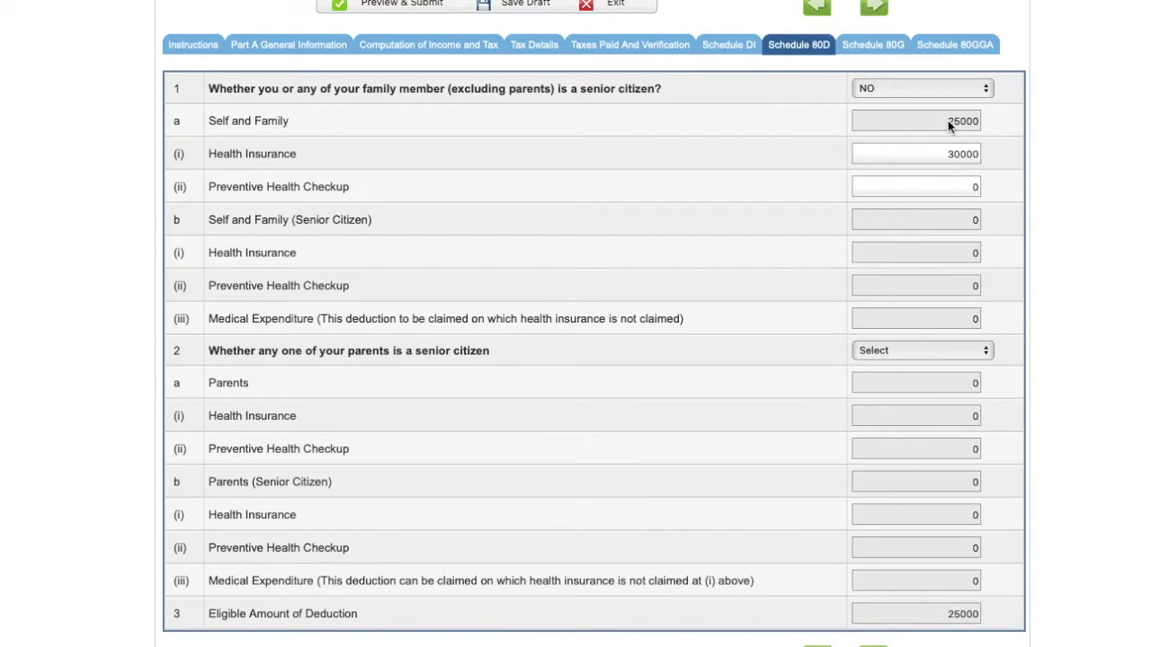
Step: Enter 5000 as the preventive health checkup amount for self and family
{"action": "left_click", "coordinate": [958, 183]}
{"action": "key", "text": "BackSpace"}
{"action": "type", "text": "5000"}
{"action": "left_click", "coordinate": [765, 206]}
Step: Answer YES for a senior citizen parent and enter 60000 as health insurance under Parents (Senior Citizen)
{"action": "left_click", "coordinate": [938, 351]}
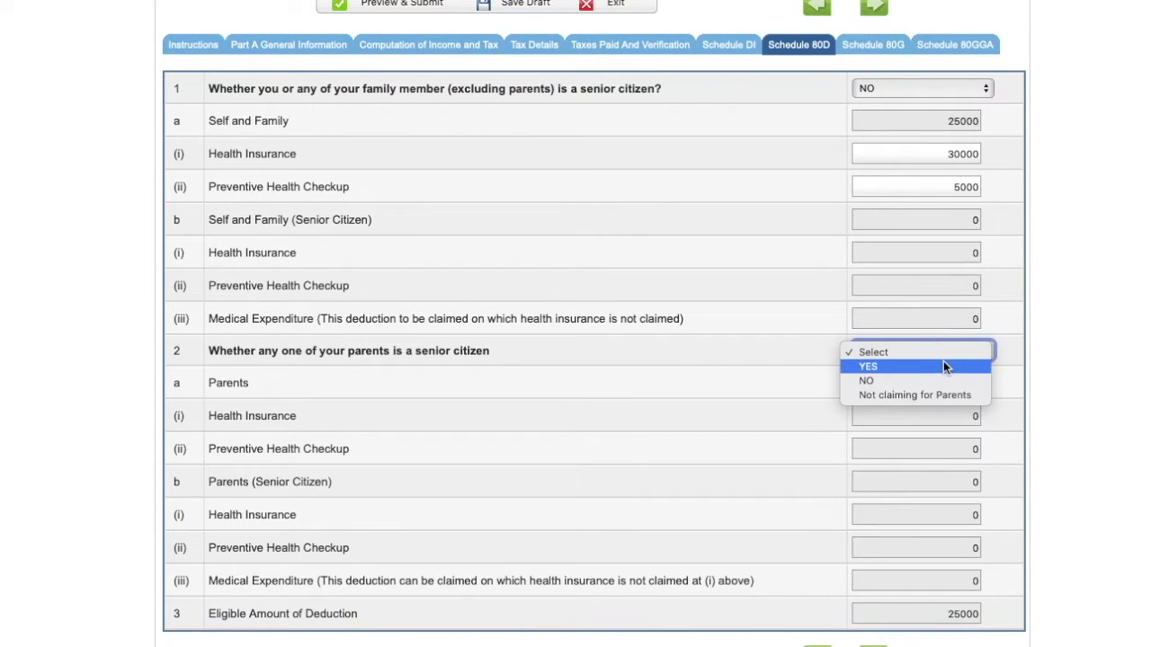
{"action": "left_click", "coordinate": [943, 365]}
{"action": "left_click", "coordinate": [945, 516]}
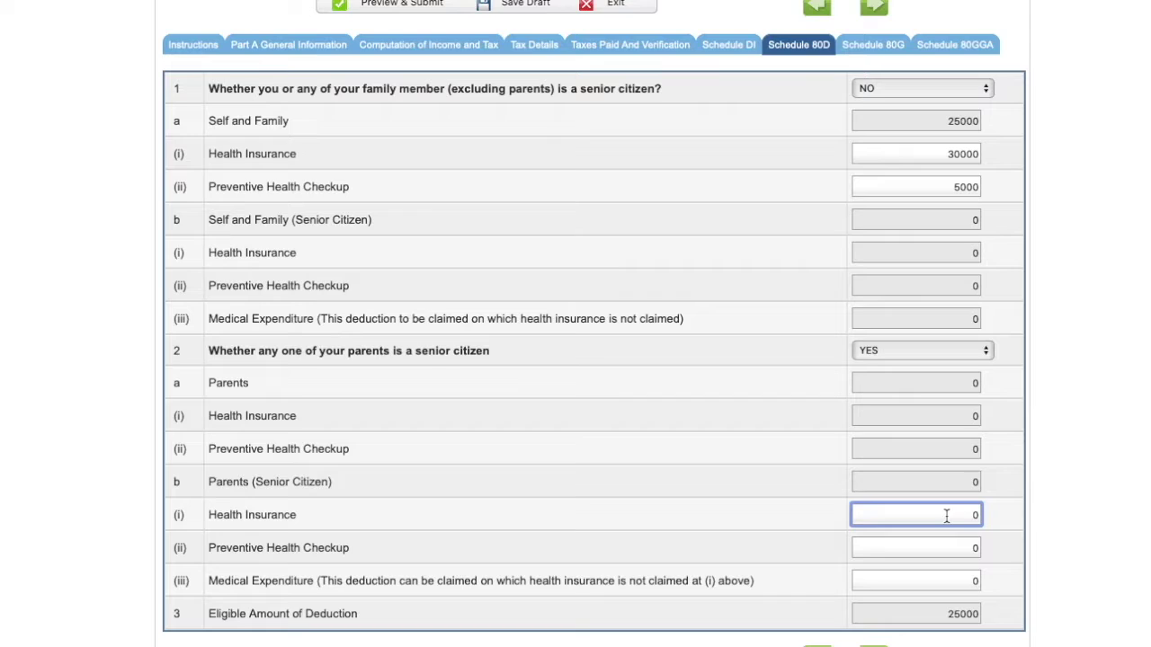
{"action": "key", "text": "BackSpace"}
{"action": "type", "text": "60000"}
{"action": "left_click", "coordinate": [778, 516]}
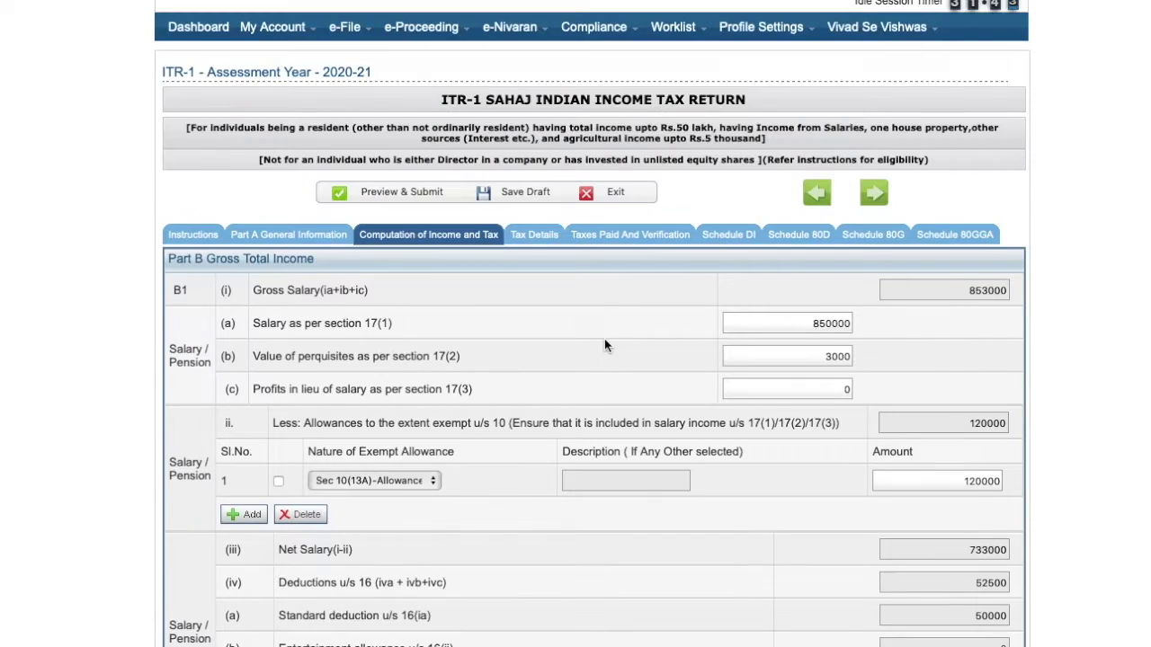
Step: Review the Part C deduction rows from 80C to 80U on the Computation of Income and Tax page
{"action": "scroll", "coordinate": [605, 339], "scroll_direction": "down", "scroll_amount": 15}
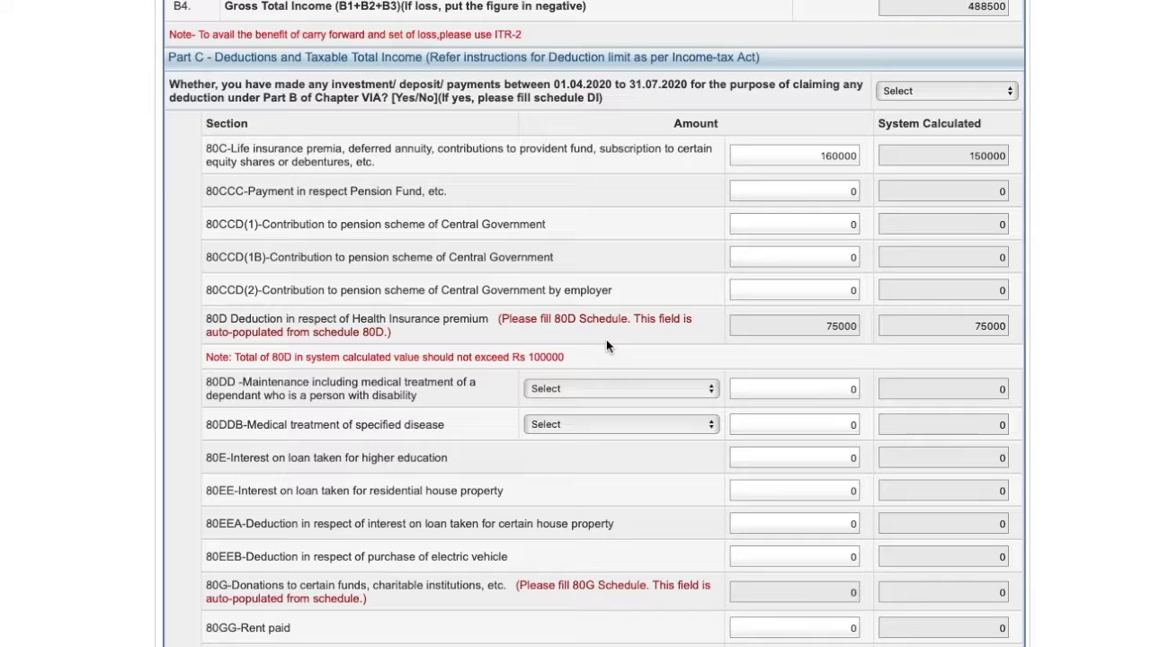
{"action": "scroll", "coordinate": [606, 339], "scroll_direction": "down", "scroll_amount": 1}
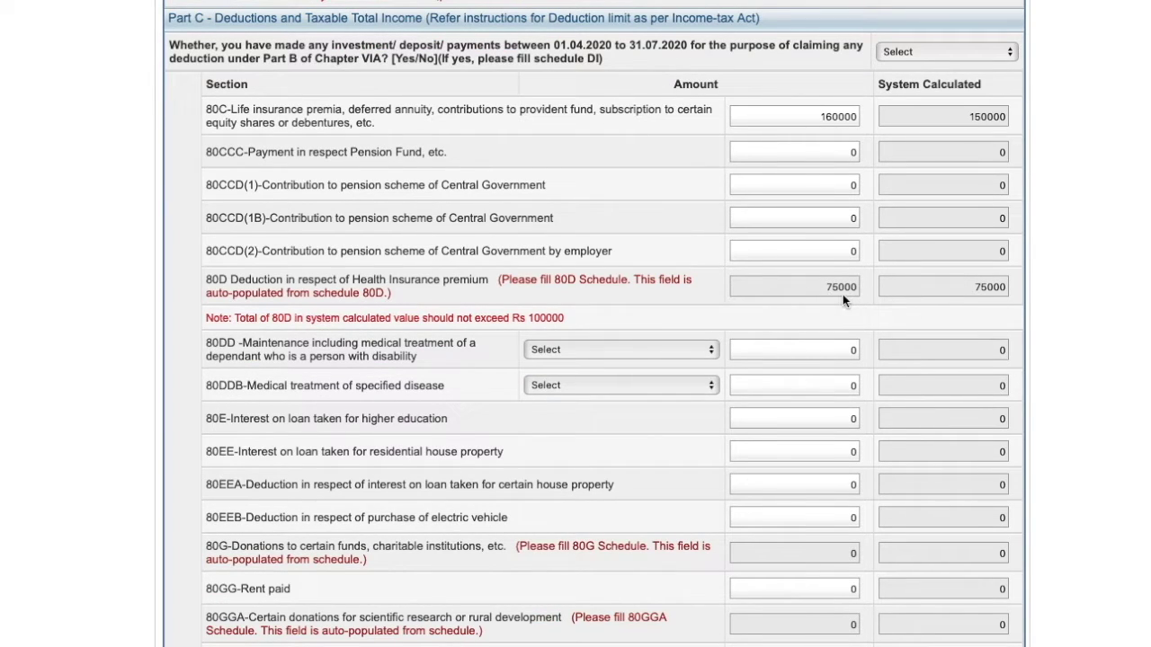
{"action": "scroll", "coordinate": [625, 288], "scroll_direction": "down", "scroll_amount": 1}
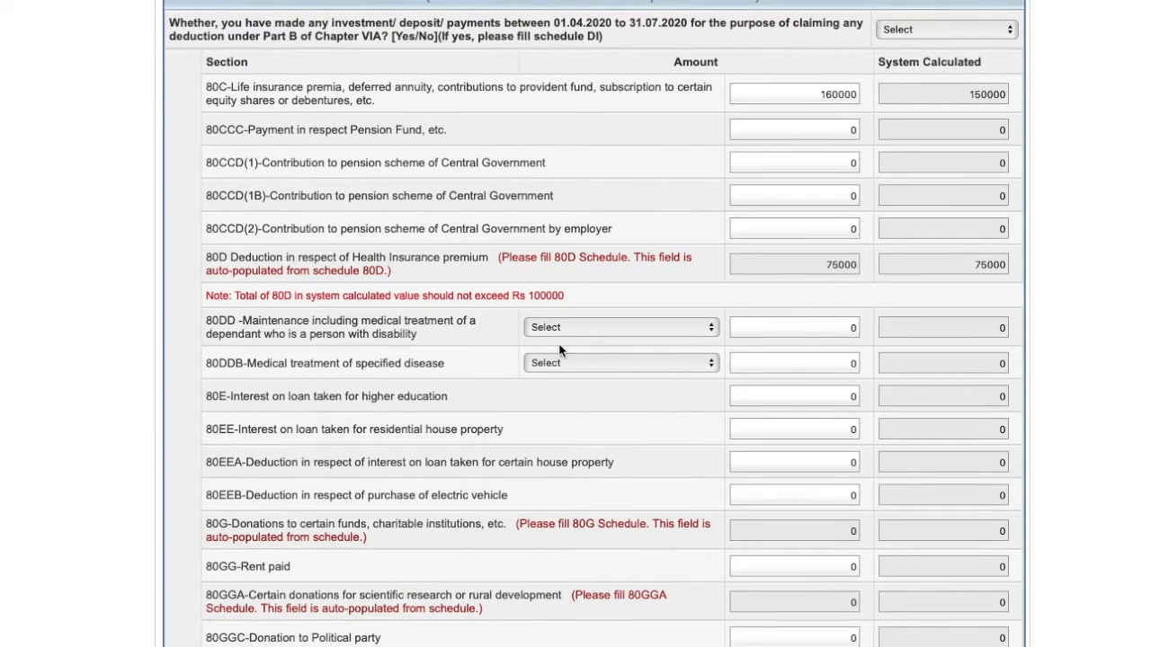
{"action": "scroll", "coordinate": [339, 401], "scroll_direction": "down", "scroll_amount": 1}
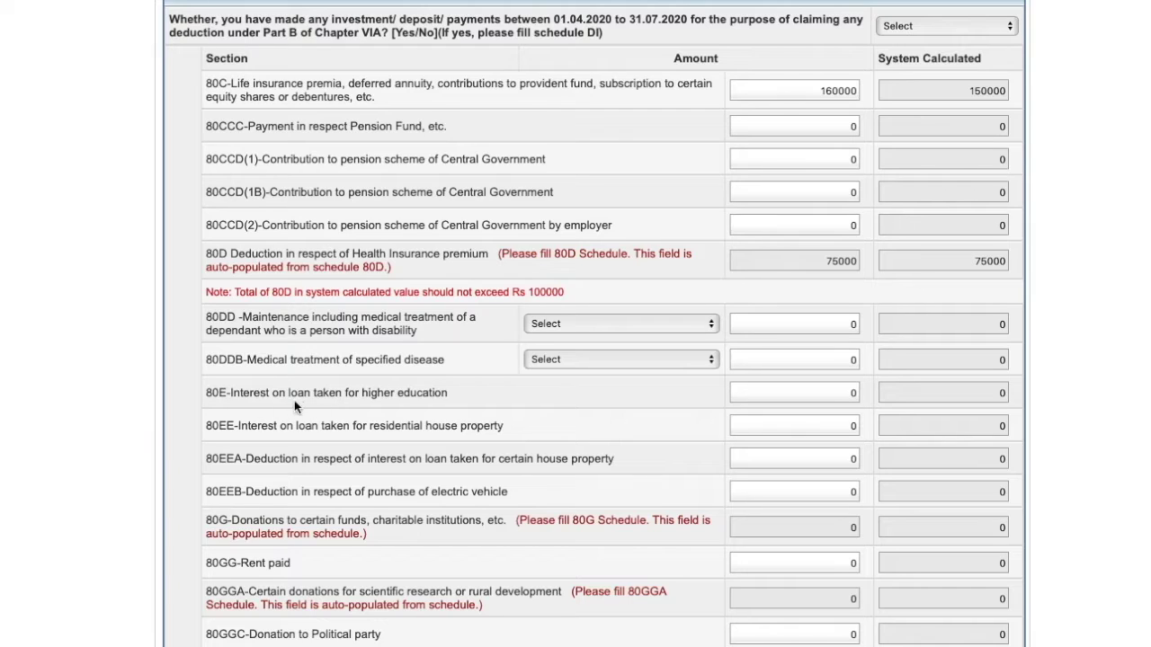
{"action": "scroll", "coordinate": [325, 406], "scroll_direction": "down", "scroll_amount": 1}
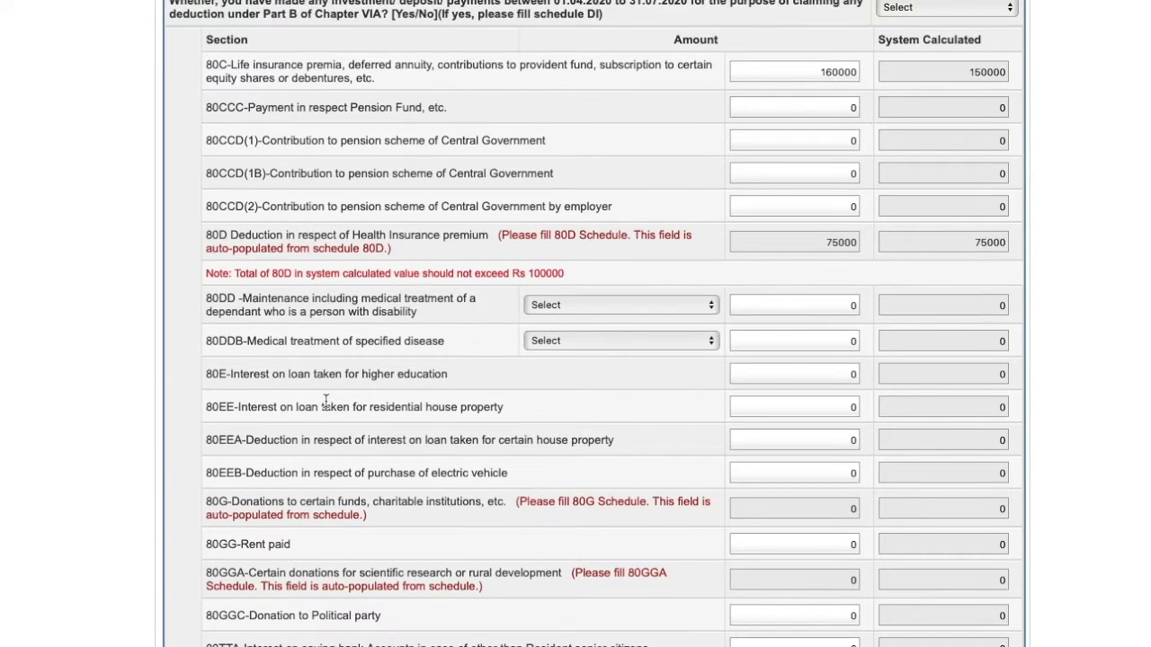
{"action": "scroll", "coordinate": [325, 406], "scroll_direction": "down", "scroll_amount": 2}
{"action": "scroll", "coordinate": [470, 410], "scroll_direction": "down", "scroll_amount": 5}
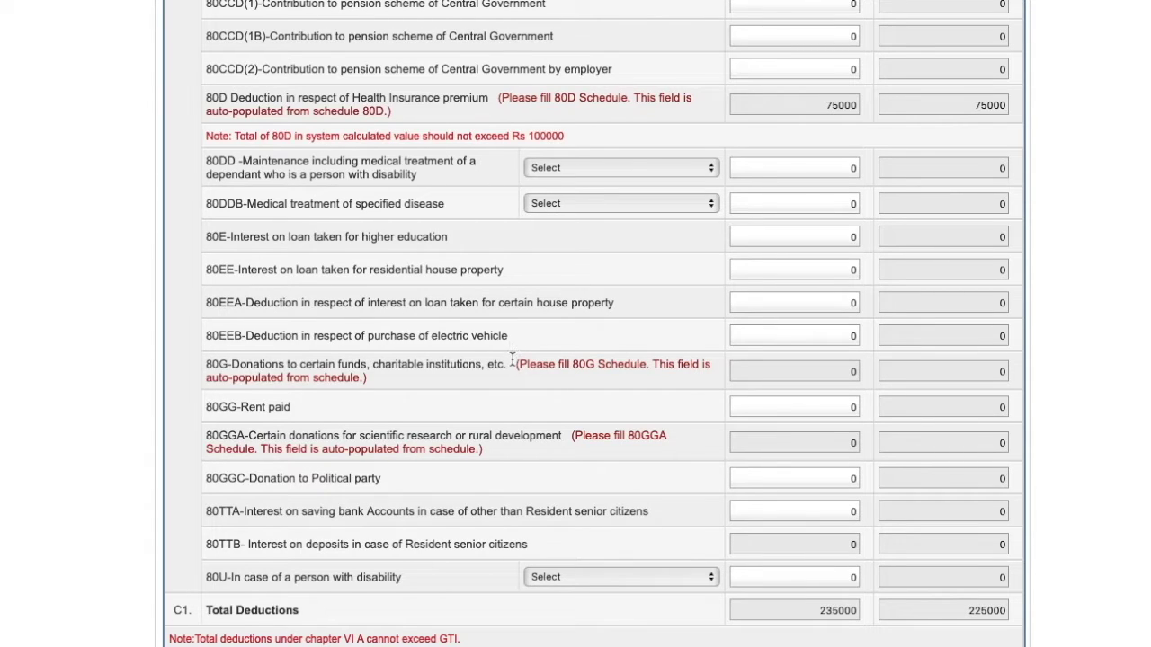
{"action": "scroll", "coordinate": [469, 354], "scroll_direction": "down", "scroll_amount": 1}
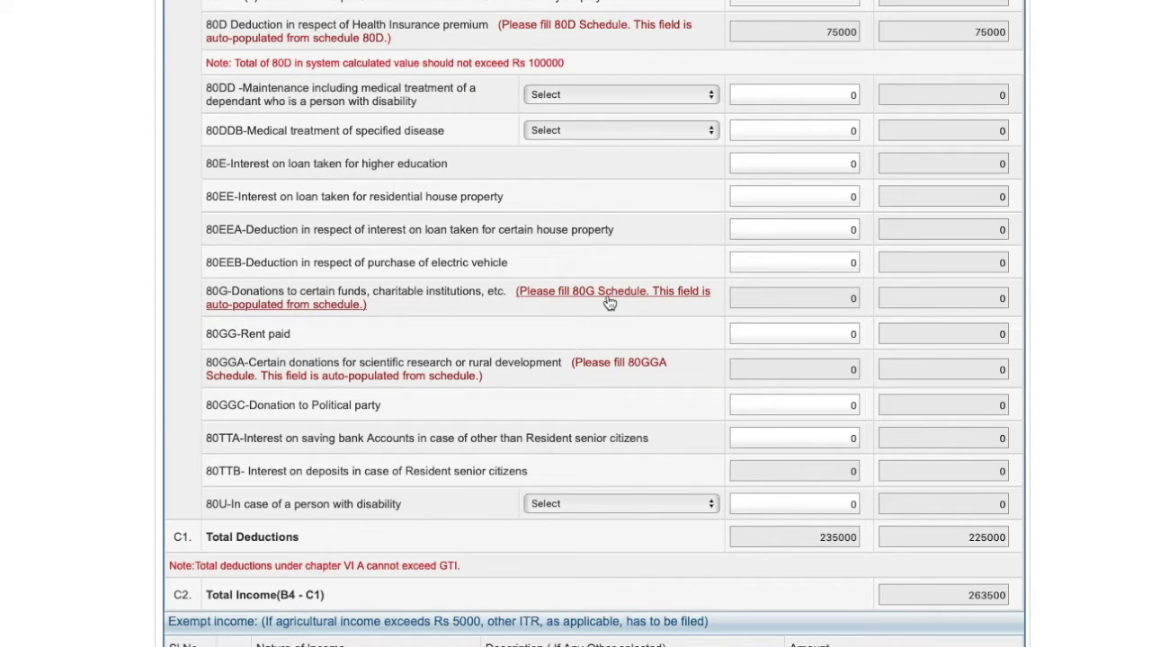
{"action": "scroll", "coordinate": [608, 303], "scroll_direction": "down", "scroll_amount": 1}
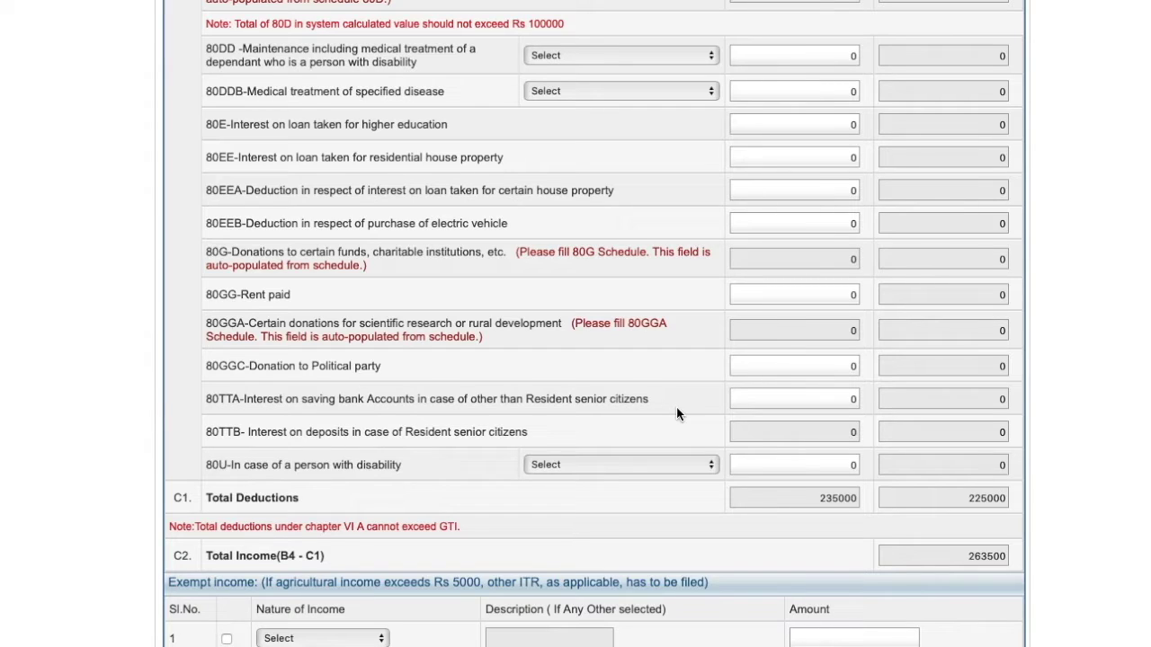
Step: Check the savings interest declared under other sources and enter 8000 as the 80TTA deduction
{"action": "scroll", "coordinate": [676, 412], "scroll_direction": "up", "scroll_amount": 6}
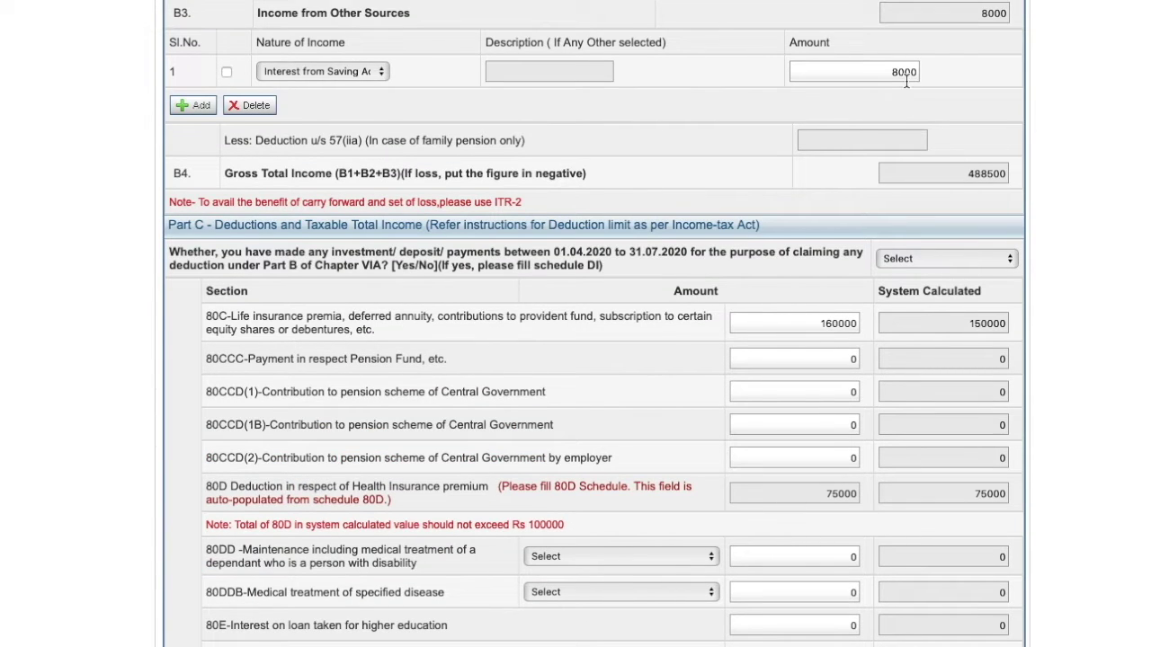
{"action": "scroll", "coordinate": [872, 356], "scroll_direction": "down", "scroll_amount": 5}
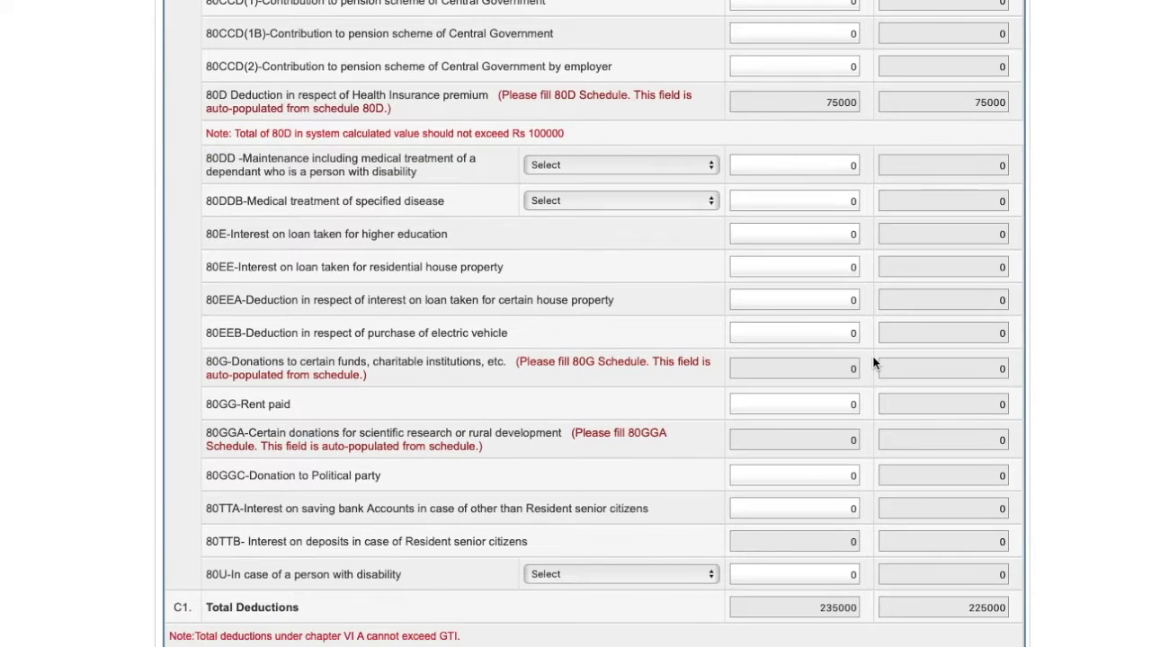
{"action": "left_click", "coordinate": [850, 507]}
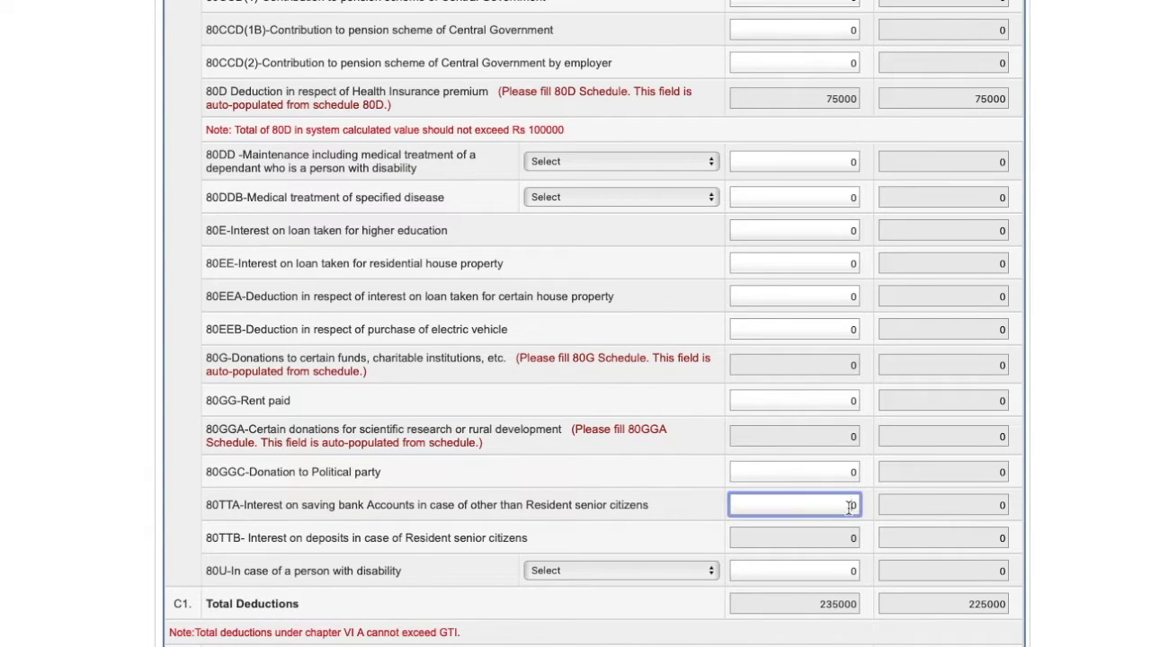
{"action": "key", "text": "BackSpace"}
{"action": "type", "text": "8000"}
{"action": "left_click", "coordinate": [662, 470]}
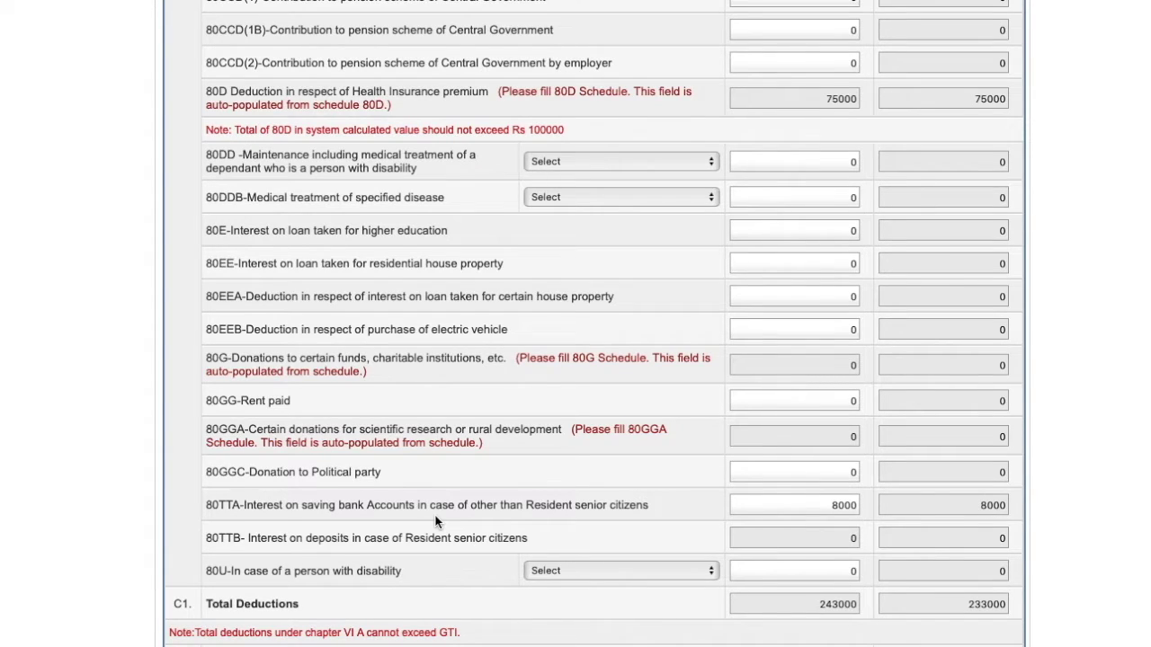
Step: Examine the total deductions, total income, exempt income section and Part D computation of tax payable
{"action": "scroll", "coordinate": [468, 473], "scroll_direction": "down", "scroll_amount": 1}
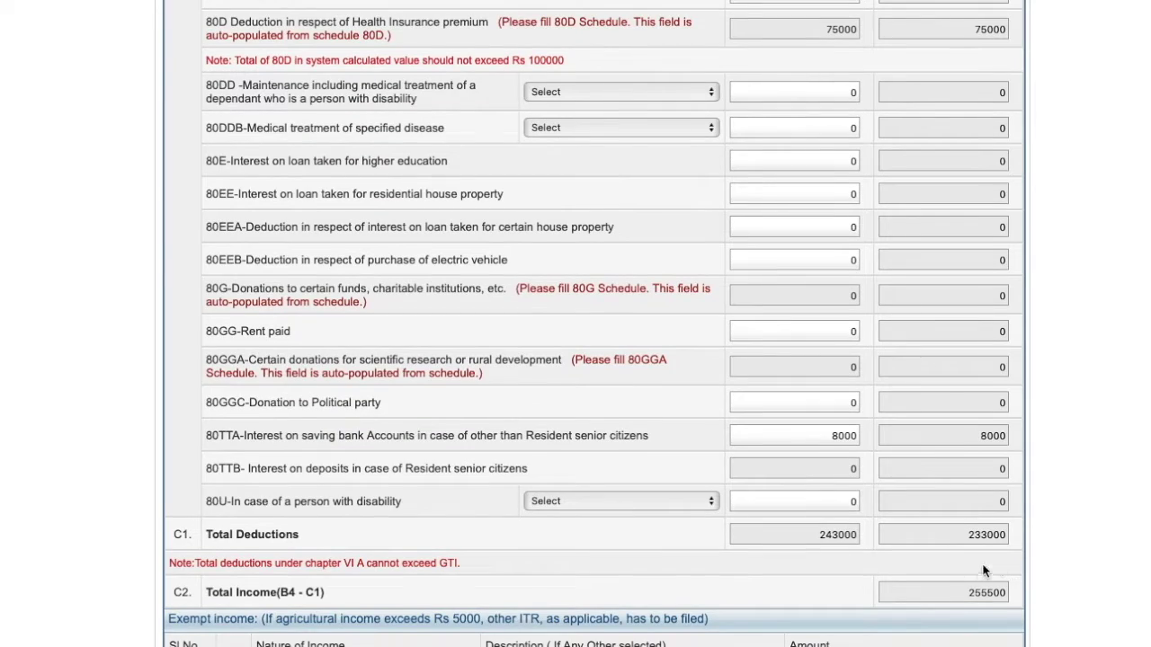
{"action": "scroll", "coordinate": [958, 567], "scroll_direction": "down", "scroll_amount": 1}
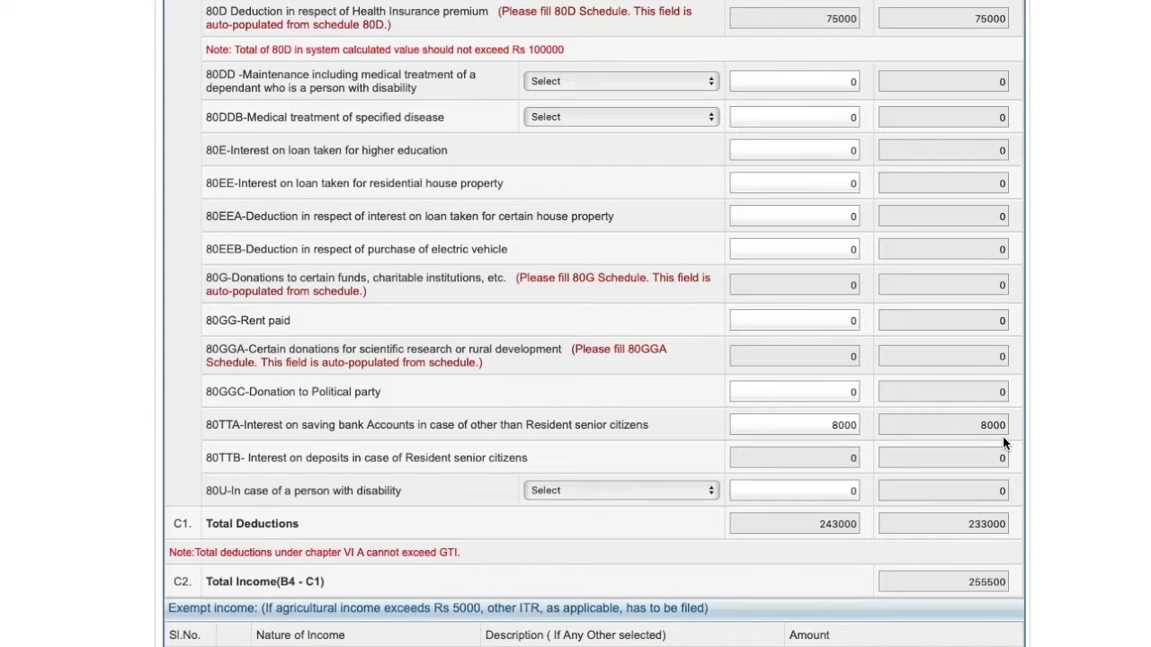
{"action": "scroll", "coordinate": [1003, 436], "scroll_direction": "up", "scroll_amount": 5}
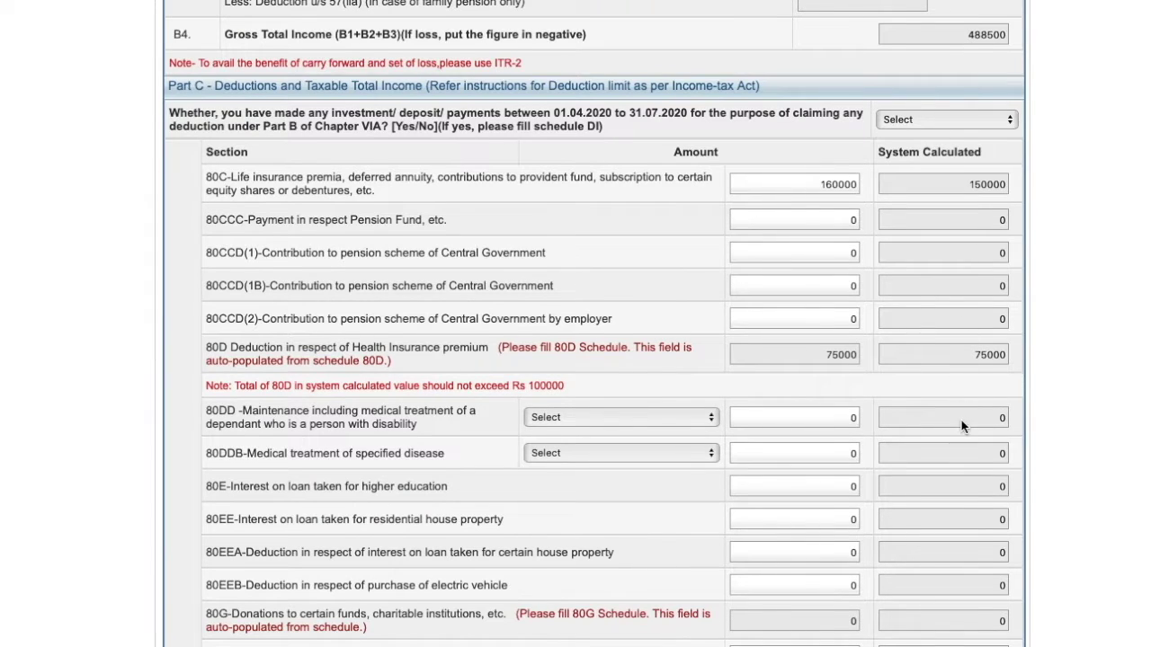
{"action": "scroll", "coordinate": [961, 426], "scroll_direction": "down", "scroll_amount": 6}
{"action": "scroll", "coordinate": [961, 426], "scroll_direction": "down", "scroll_amount": 1}
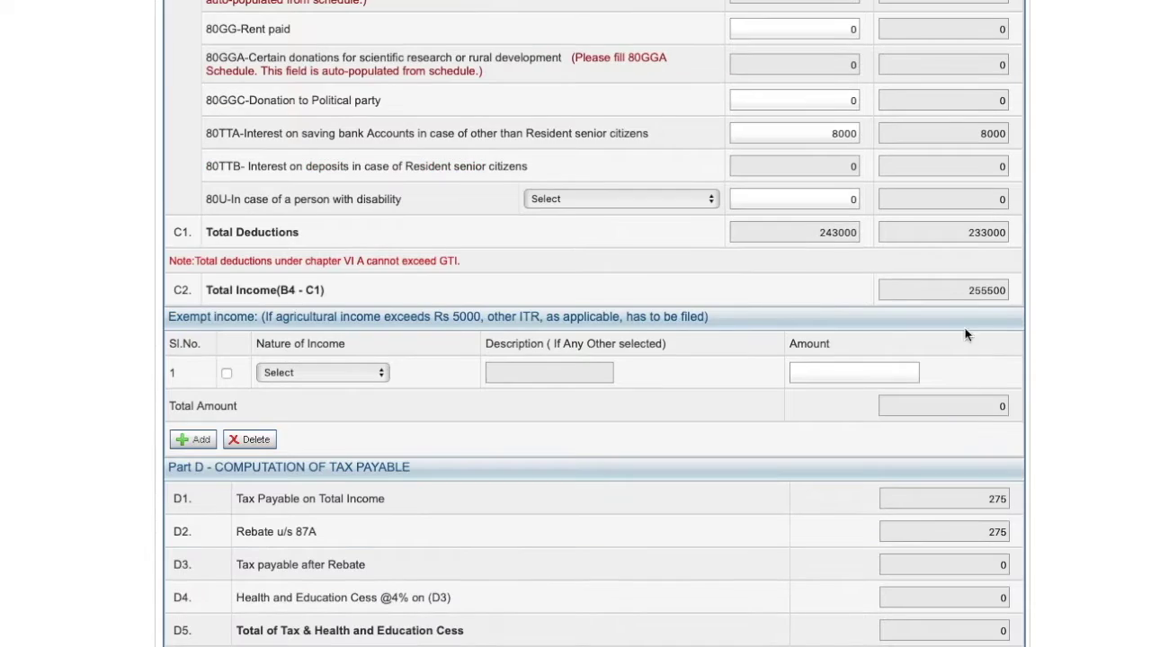
{"action": "left_click", "coordinate": [759, 329]}
{"action": "scroll", "coordinate": [836, 377], "scroll_direction": "down", "scroll_amount": 2}
{"action": "scroll", "coordinate": [836, 378], "scroll_direction": "up", "scroll_amount": 1}
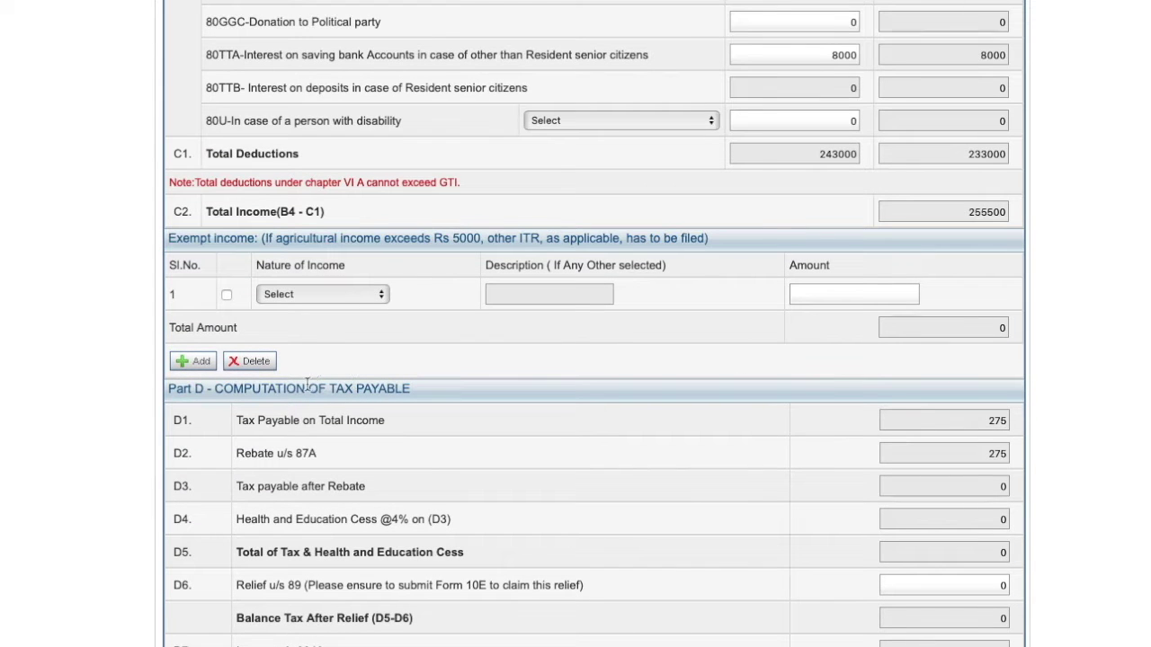
Step: Report 100000 as exempt income under Sec 10(11)-Statuory Provident Fund received and check the Part D tax computation
{"action": "left_click", "coordinate": [308, 301]}
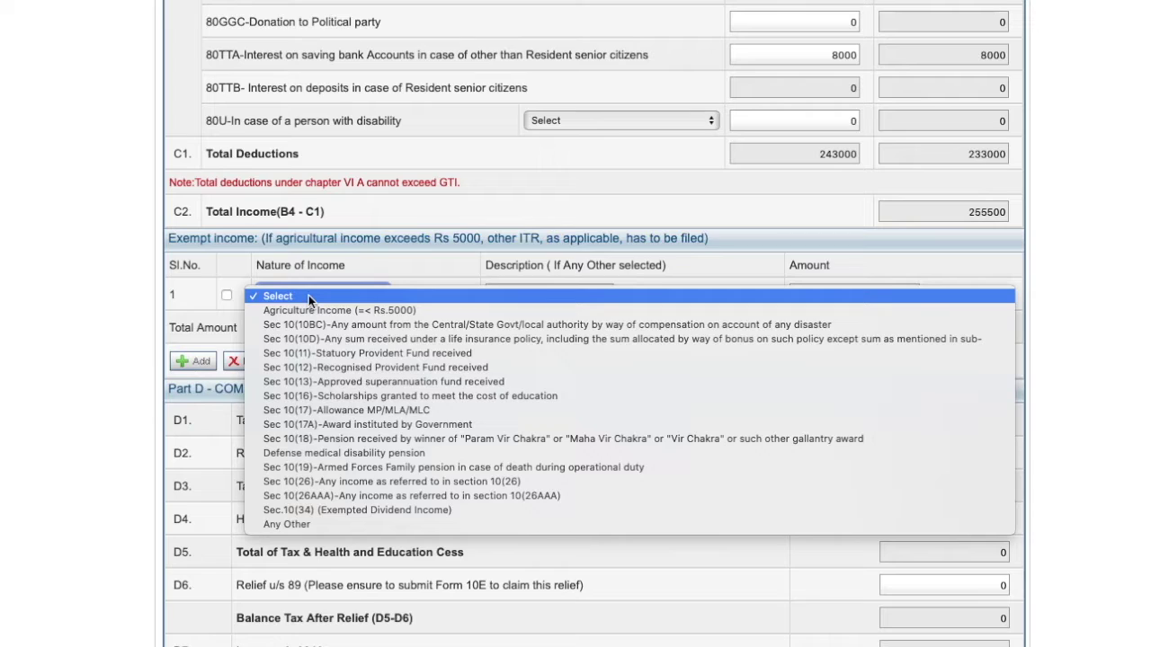
{"action": "left_click", "coordinate": [350, 354]}
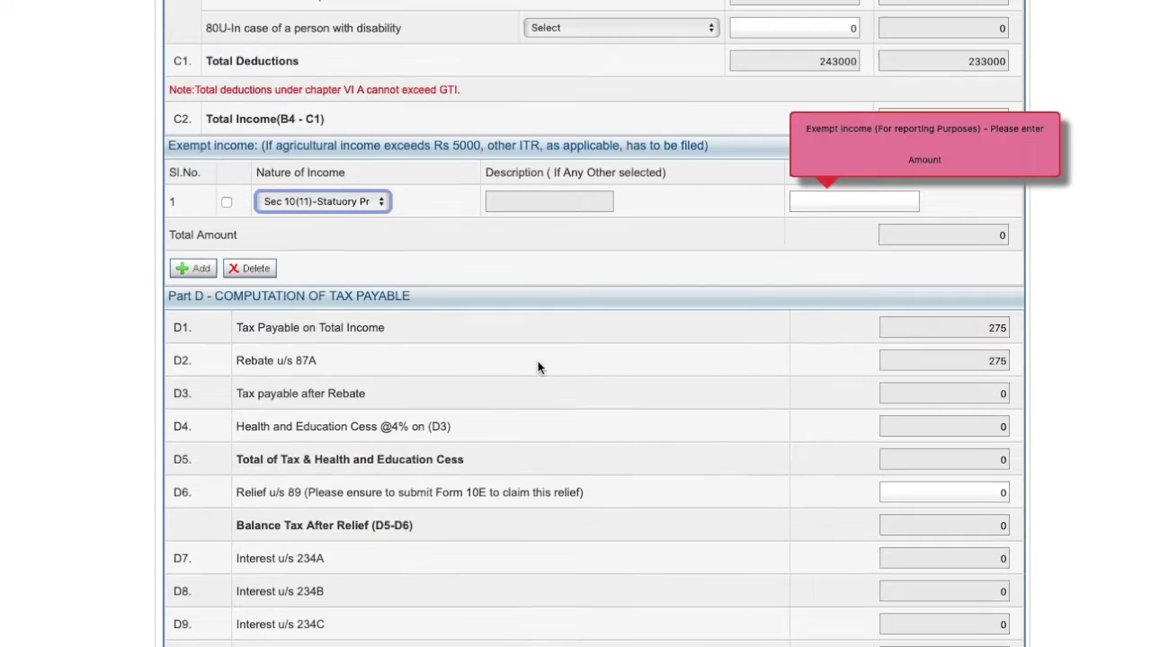
{"action": "left_click", "coordinate": [855, 201]}
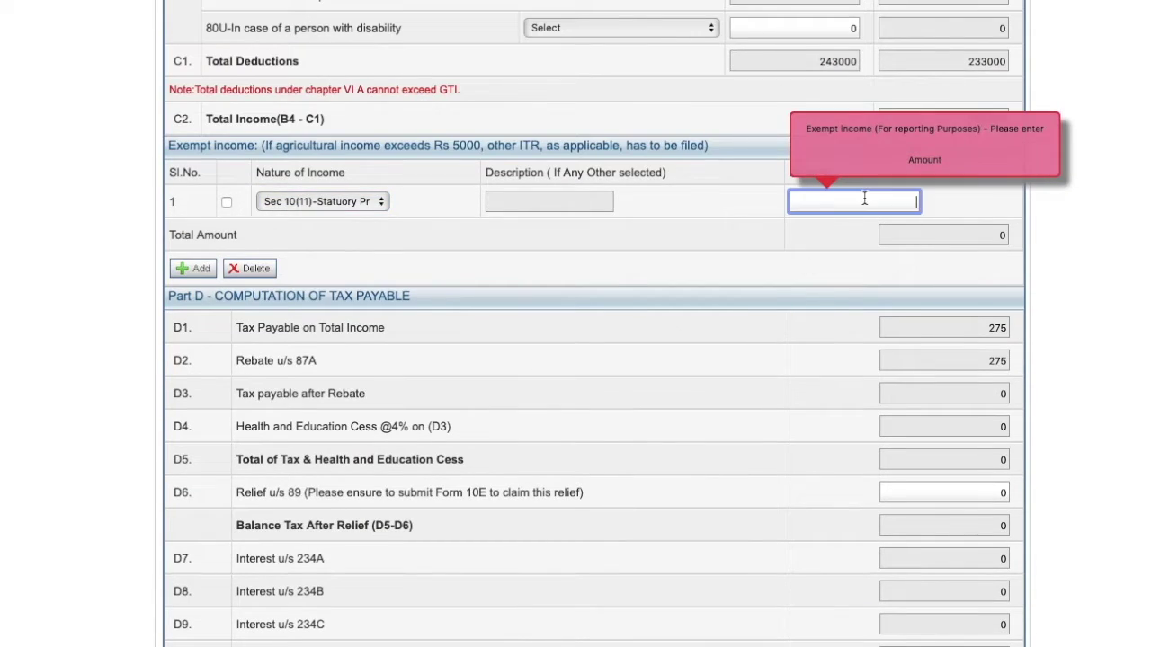
{"action": "type", "text": "100000"}
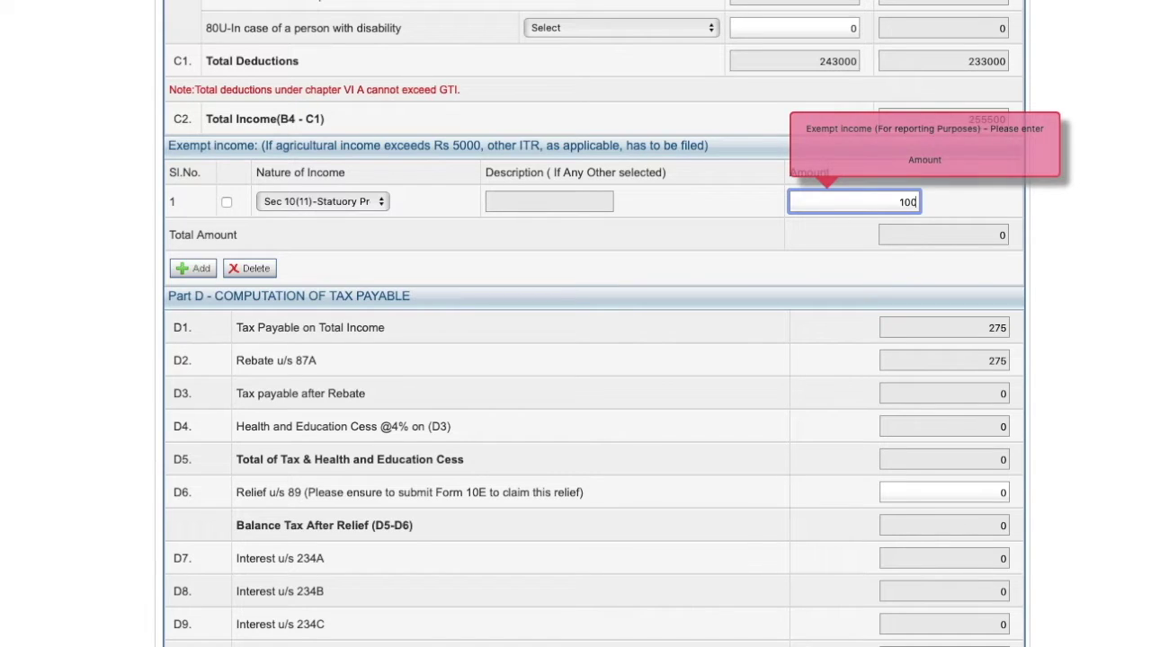
{"action": "left_click", "coordinate": [694, 213]}
{"action": "scroll", "coordinate": [694, 213], "scroll_direction": "up", "scroll_amount": 3}
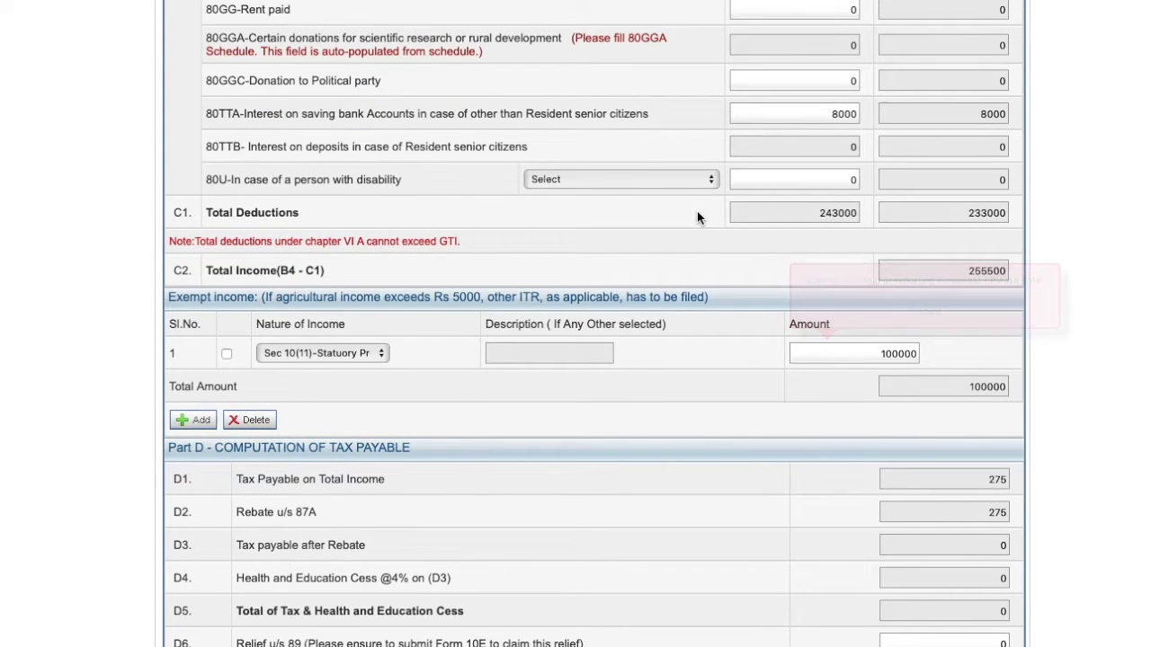
{"action": "scroll", "coordinate": [700, 288], "scroll_direction": "down", "scroll_amount": 2}
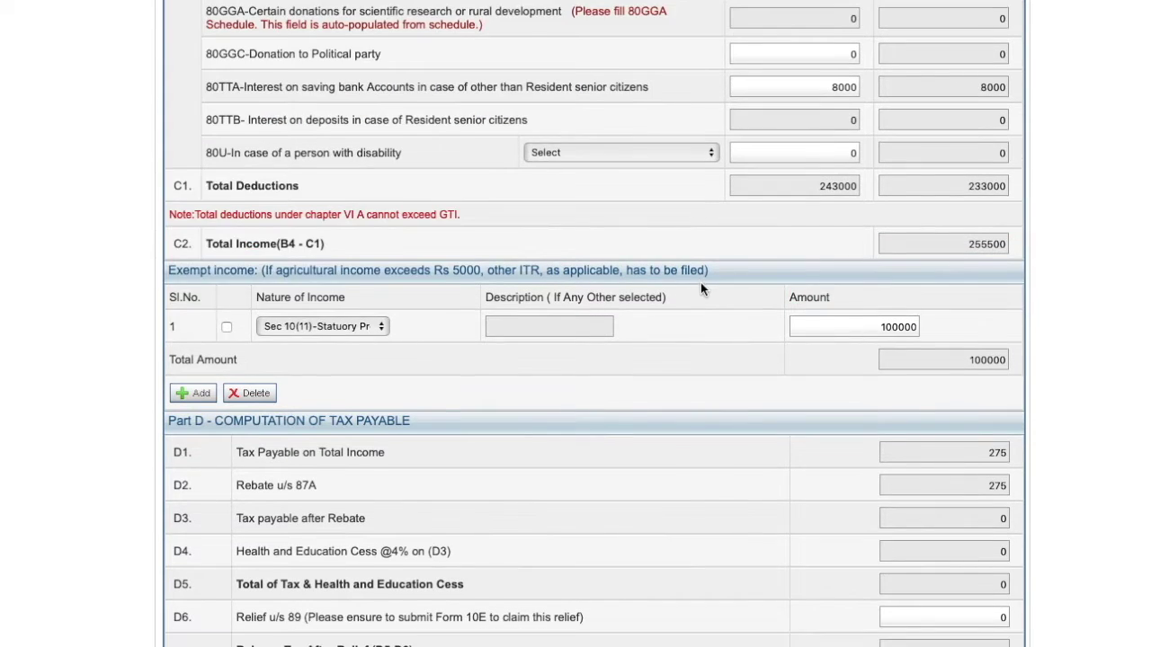
{"action": "scroll", "coordinate": [713, 276], "scroll_direction": "down", "scroll_amount": 2}
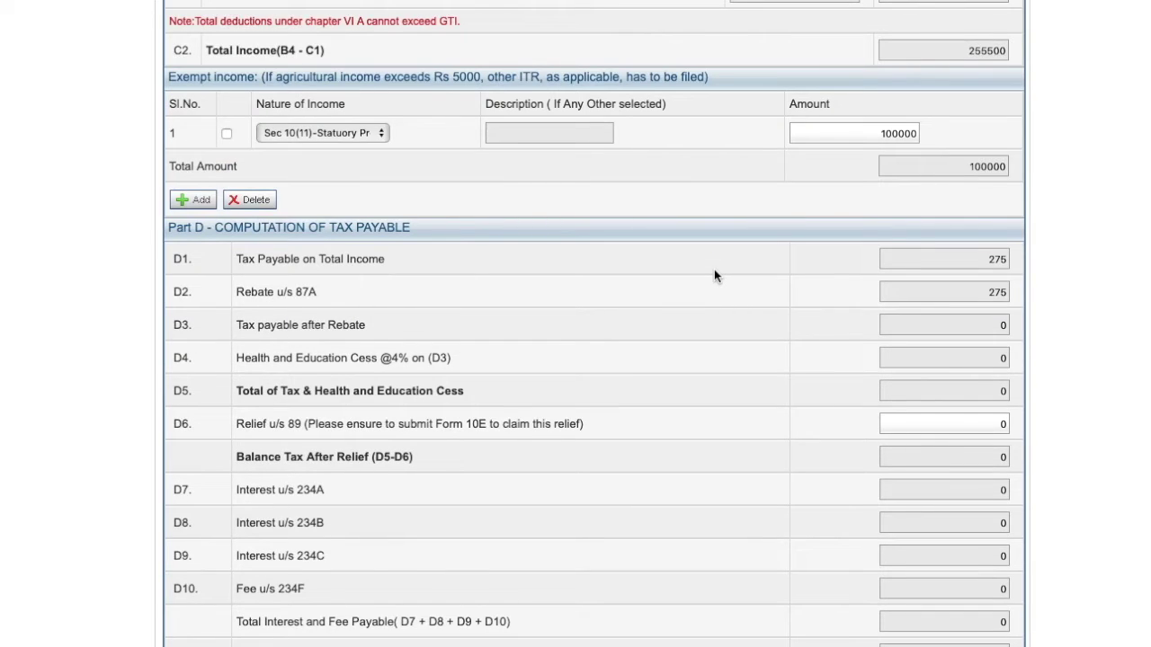
{"action": "scroll", "coordinate": [713, 275], "scroll_direction": "down", "scroll_amount": 1}
Step: Review the TDS schedules for salary and other income and the TCS schedule on the Tax Details page
{"action": "scroll", "coordinate": [713, 275], "scroll_direction": "up", "scroll_amount": 20}
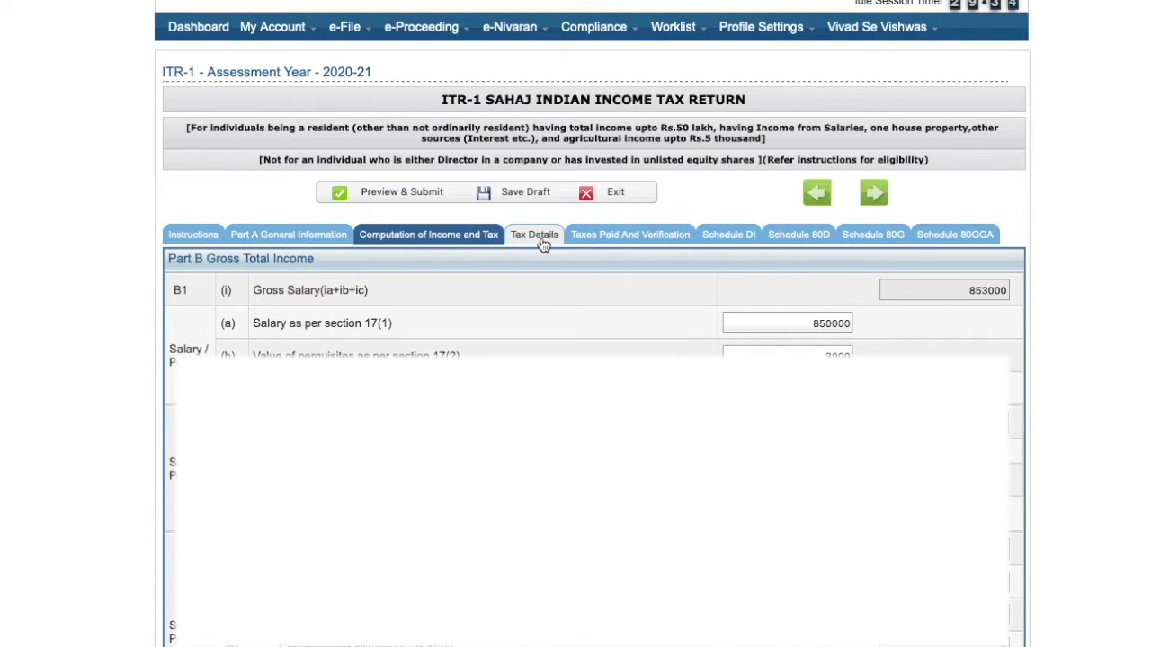
{"action": "left_click", "coordinate": [534, 235]}
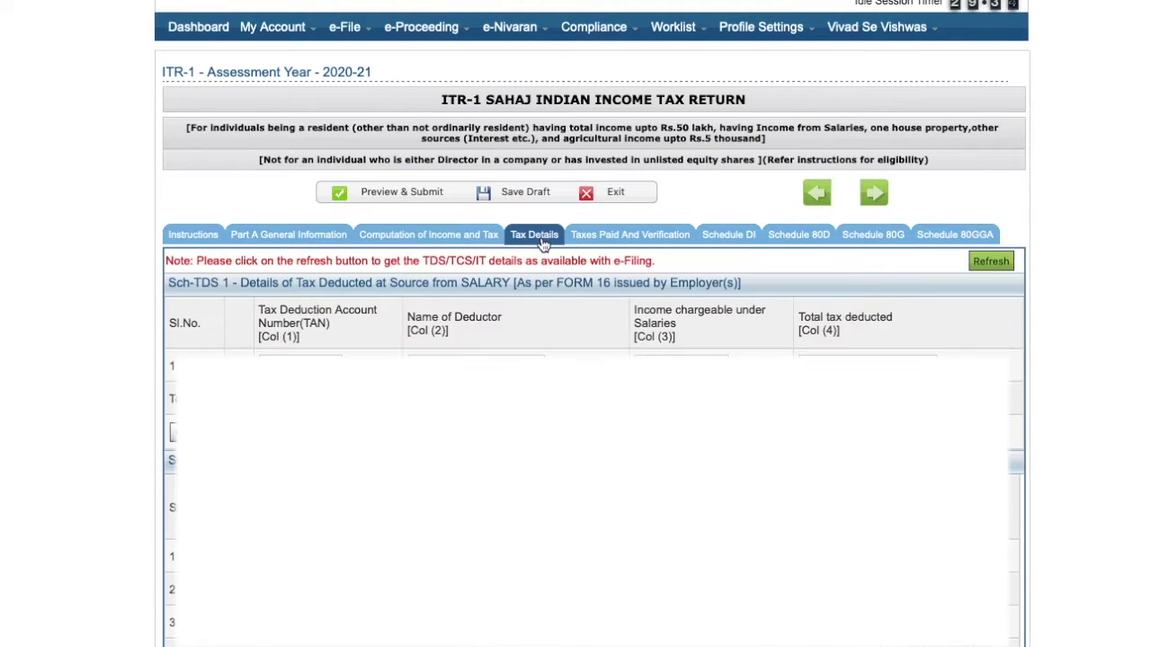
{"action": "scroll", "coordinate": [543, 244], "scroll_direction": "down", "scroll_amount": 3}
{"action": "scroll", "coordinate": [593, 324], "scroll_direction": "up", "scroll_amount": 2}
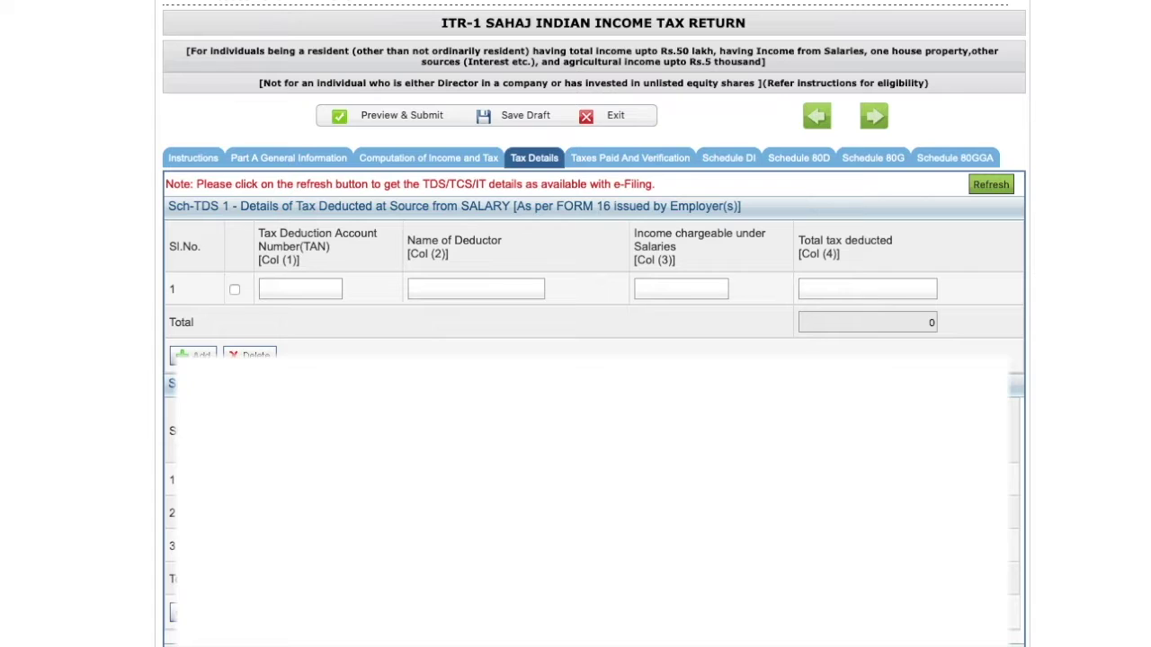
{"action": "scroll", "coordinate": [594, 323], "scroll_direction": "down", "scroll_amount": 6}
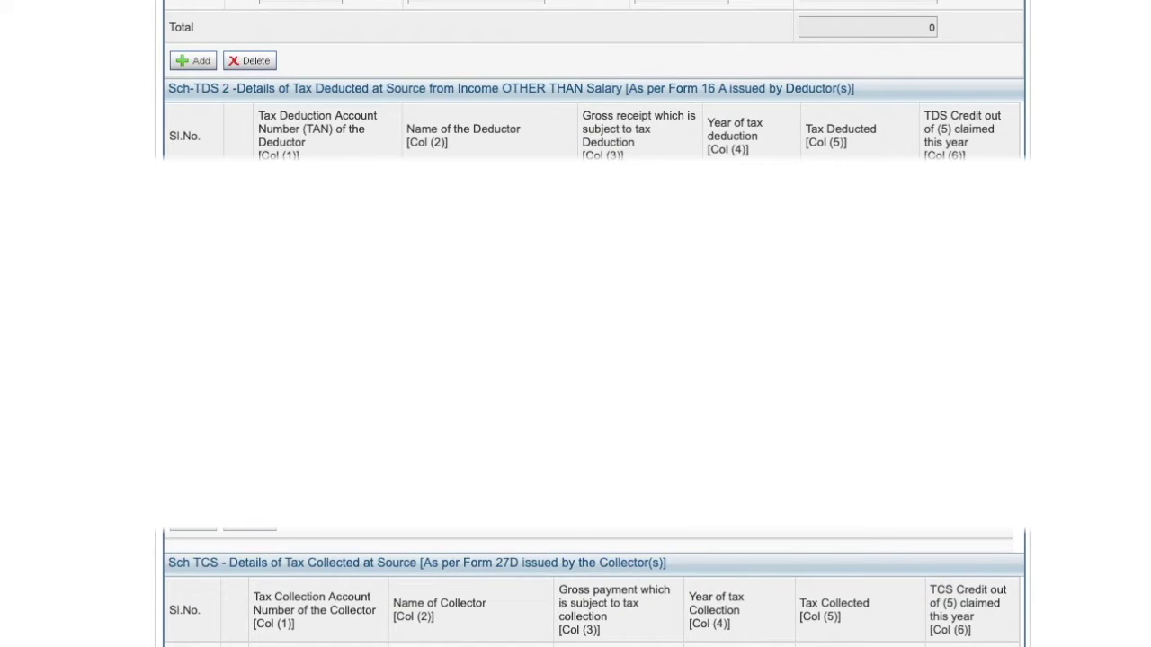
{"action": "scroll", "coordinate": [666, 222], "scroll_direction": "down", "scroll_amount": 5}
{"action": "scroll", "coordinate": [665, 222], "scroll_direction": "up", "scroll_amount": 15}
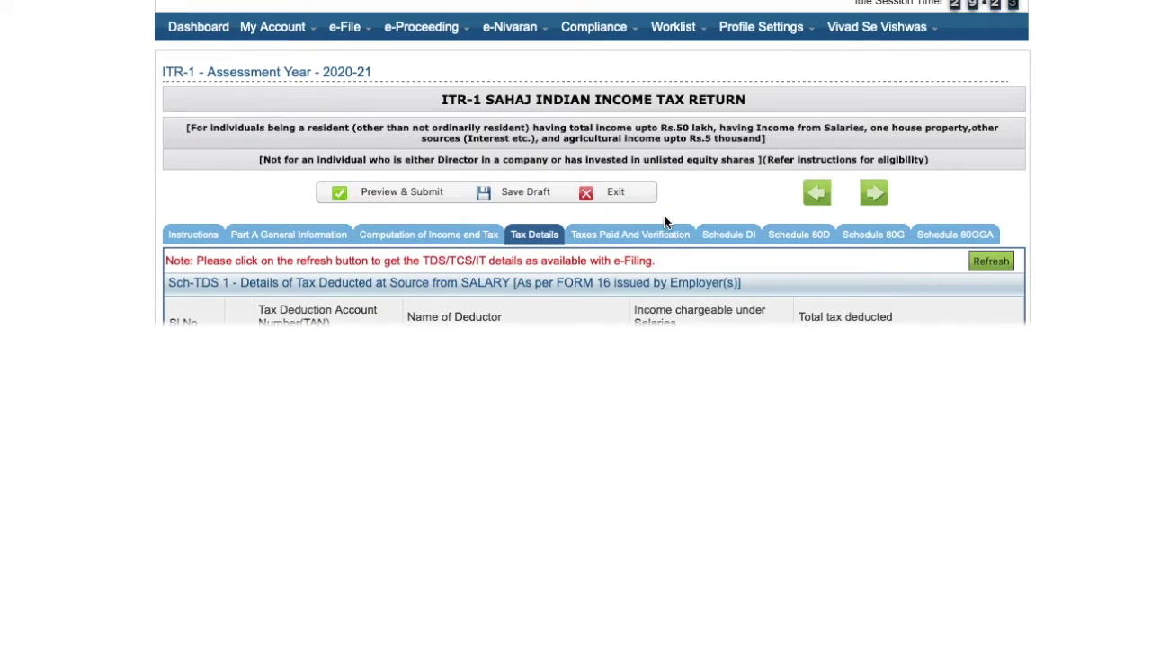
Step: Compare the totals on the Taxes Paid And Verification page with the Part D computation and check the refund account selection
{"action": "left_click", "coordinate": [601, 235]}
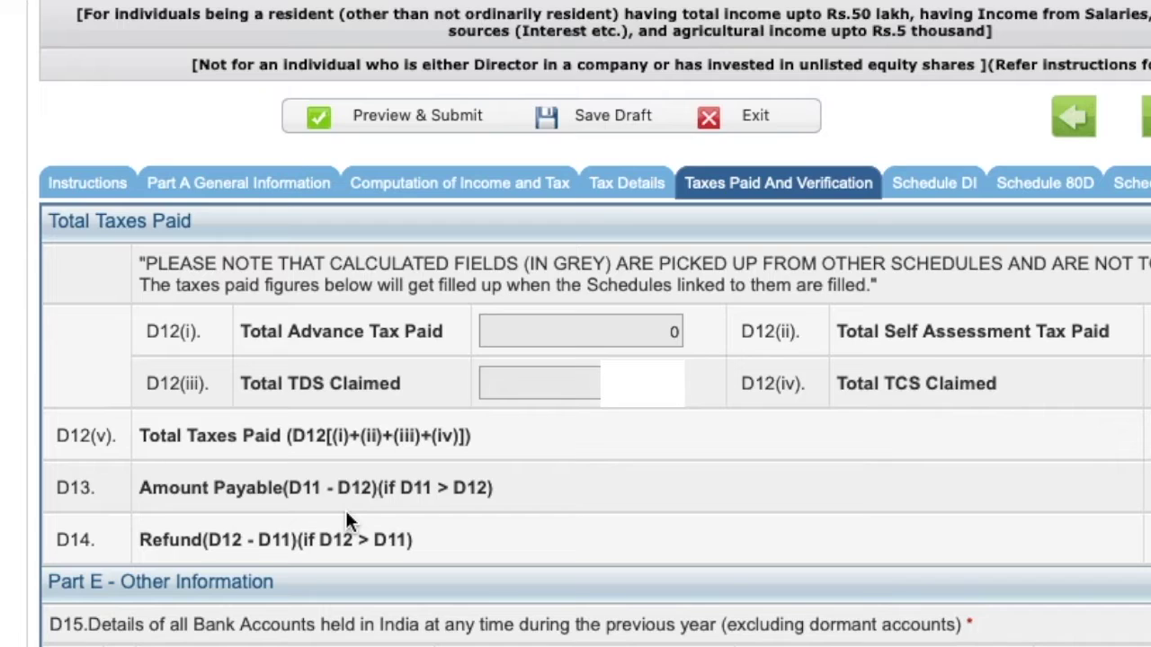
{"action": "left_click", "coordinate": [474, 198]}
{"action": "scroll", "coordinate": [693, 475], "scroll_direction": "down", "scroll_amount": 15}
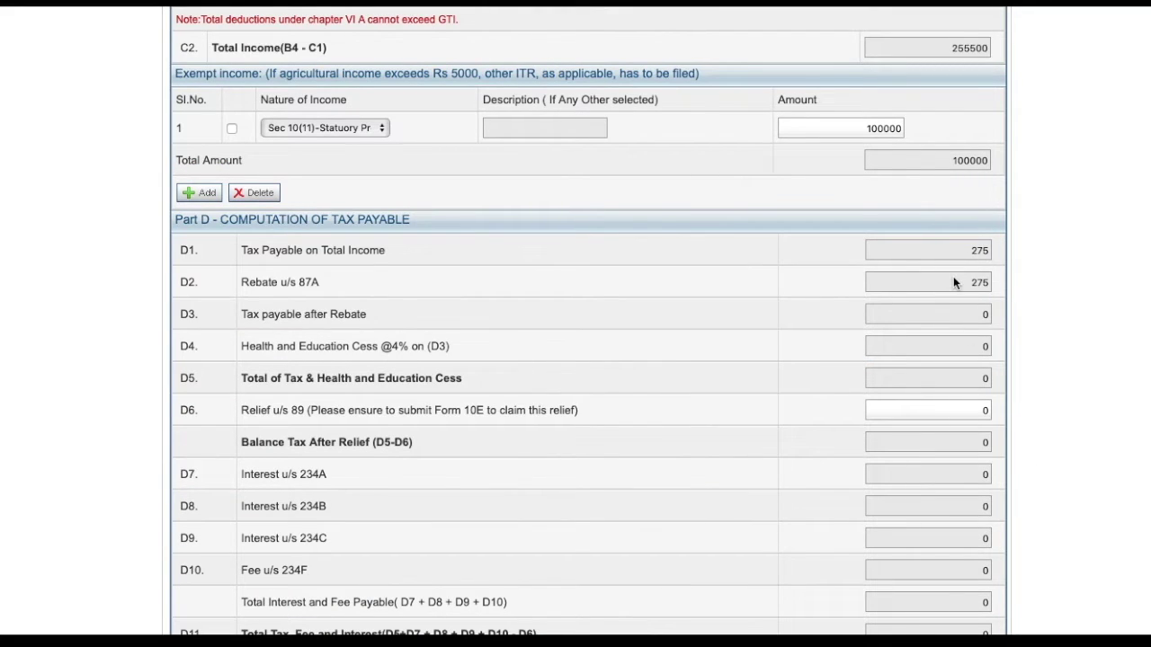
{"action": "scroll", "coordinate": [880, 350], "scroll_direction": "up", "scroll_amount": 15}
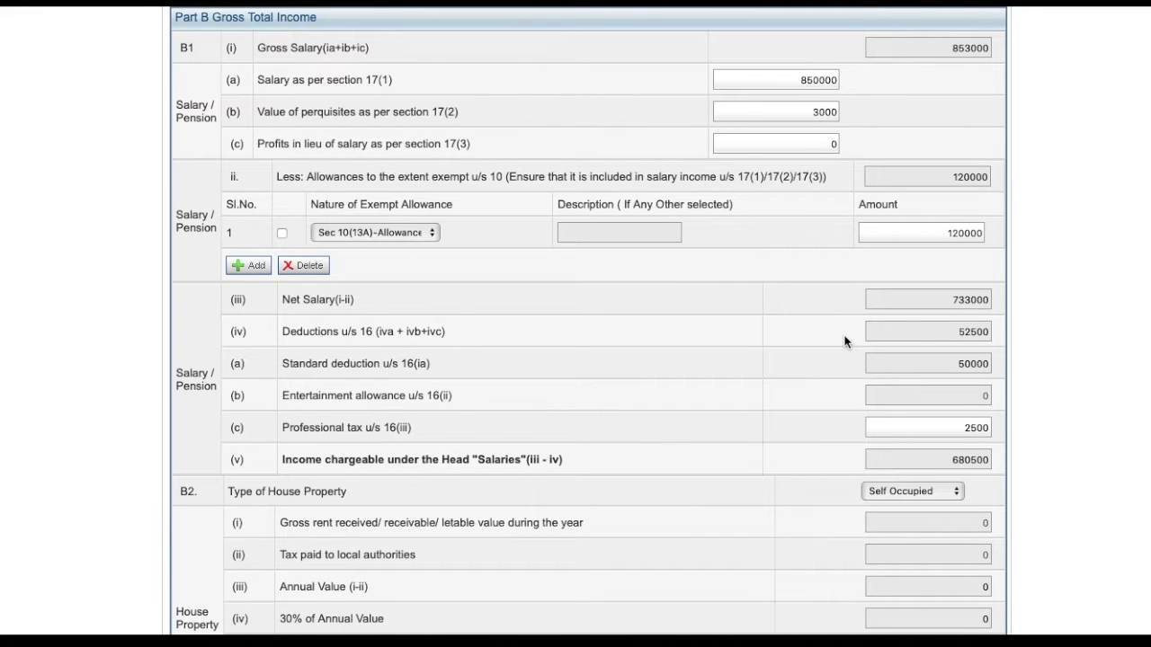
{"action": "scroll", "coordinate": [845, 341], "scroll_direction": "up", "scroll_amount": 3}
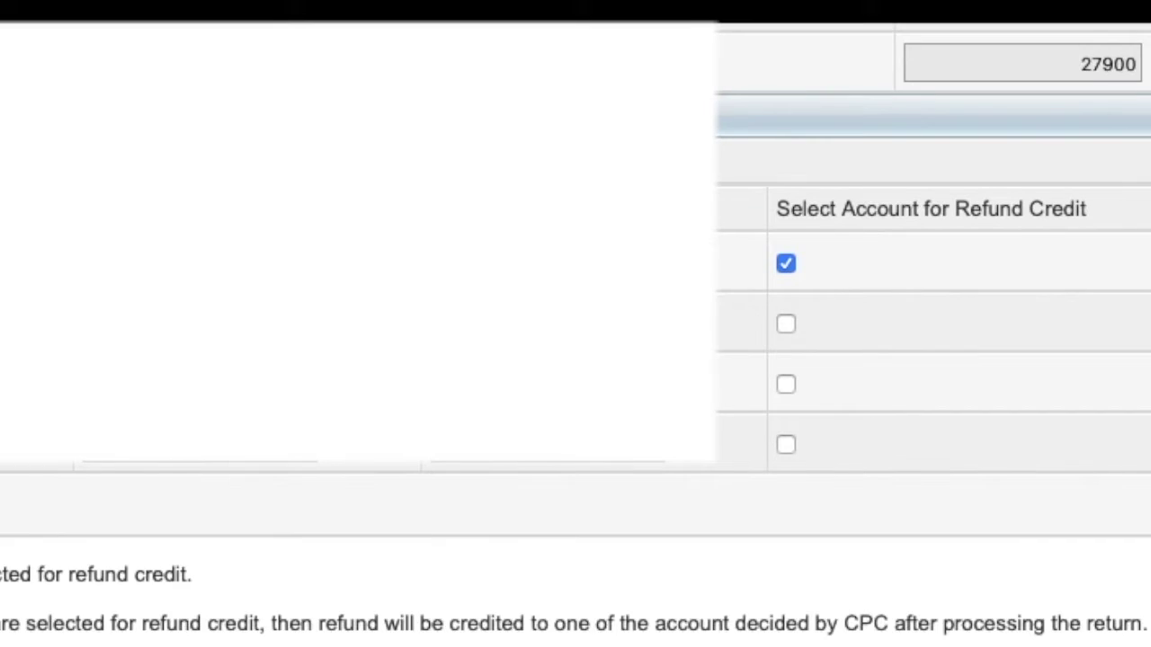
{"action": "scroll", "coordinate": [935, 360], "scroll_direction": "down", "scroll_amount": 3}
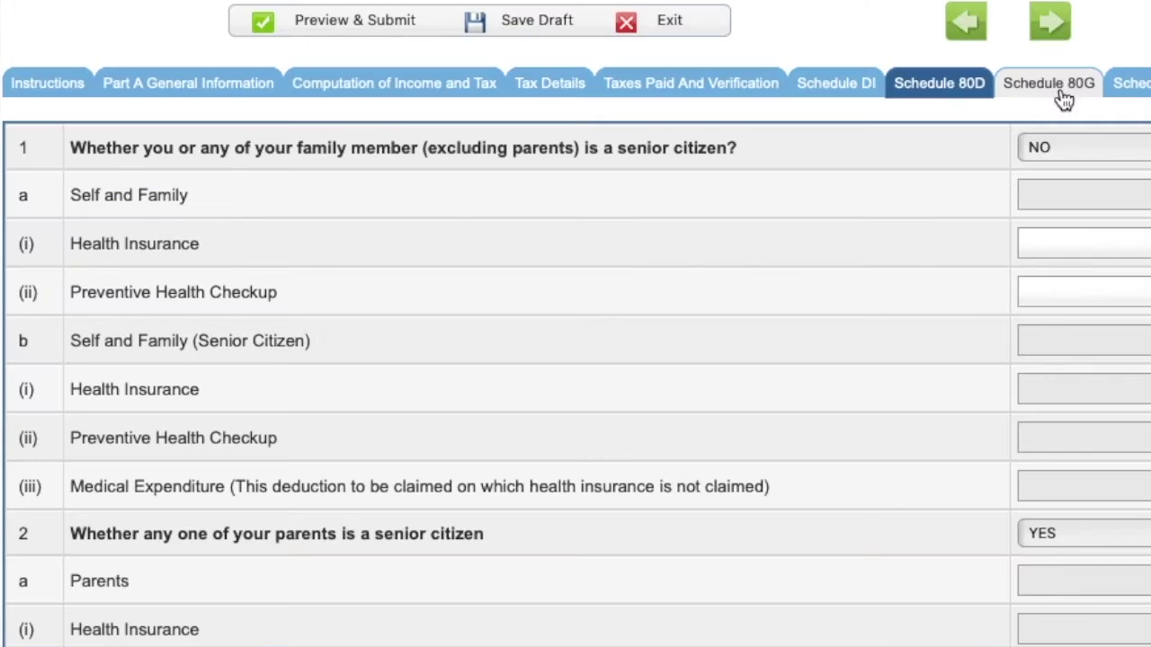
Step: Visit Schedule 80G and recheck the salary and house property figures in Part B Gross Total Income
{"action": "left_click", "coordinate": [1061, 101]}
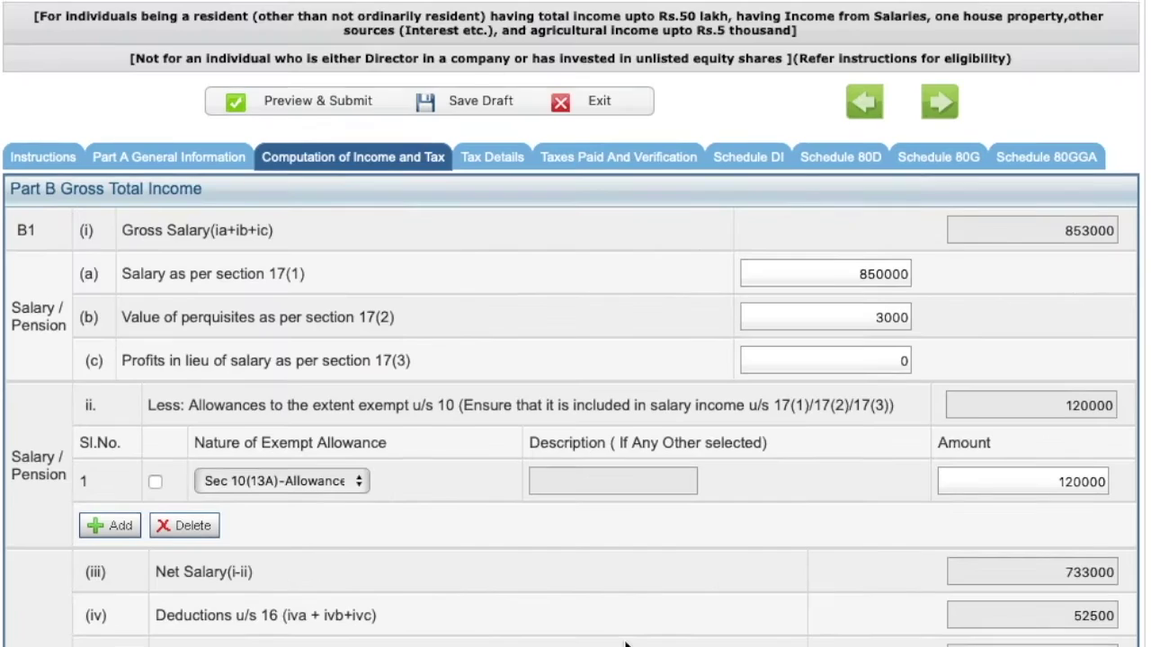
{"action": "scroll", "coordinate": [556, 594], "scroll_direction": "down", "scroll_amount": 10}
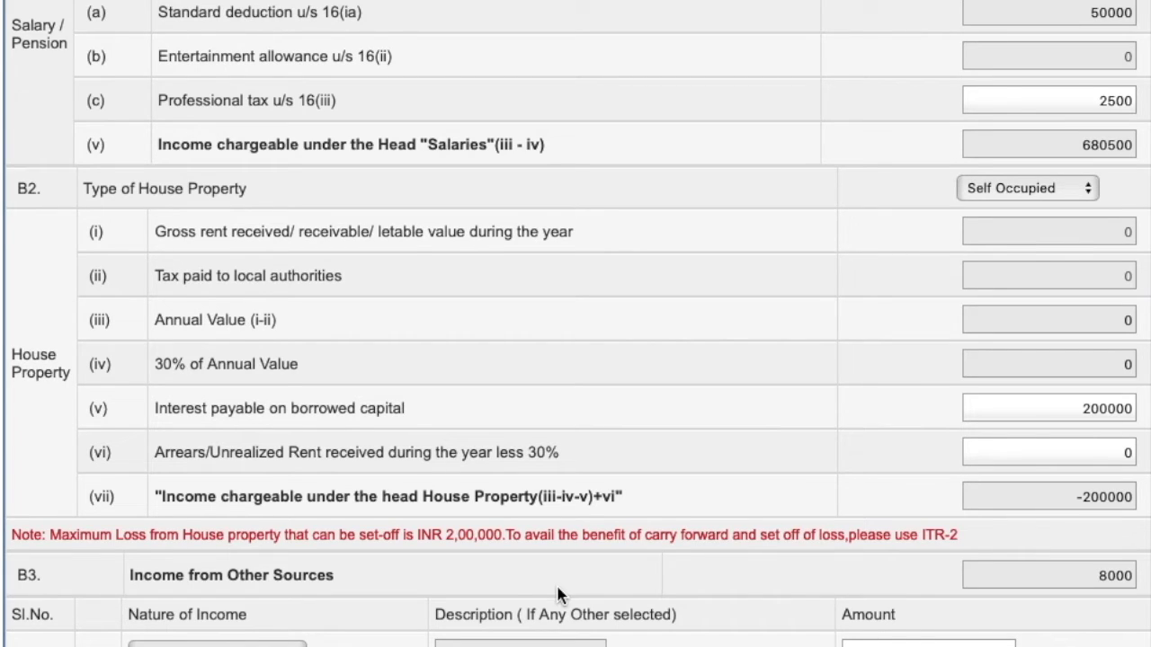
{"action": "scroll", "coordinate": [555, 583], "scroll_direction": "up", "scroll_amount": 5}
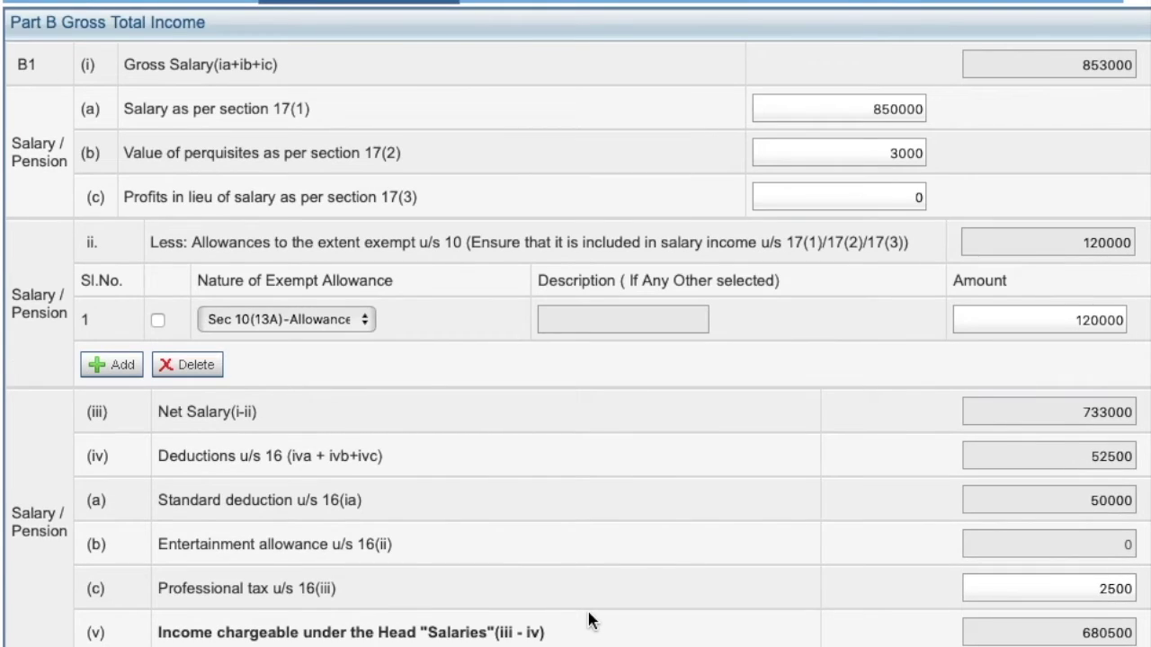
{"action": "scroll", "coordinate": [591, 620], "scroll_direction": "down", "scroll_amount": 1}
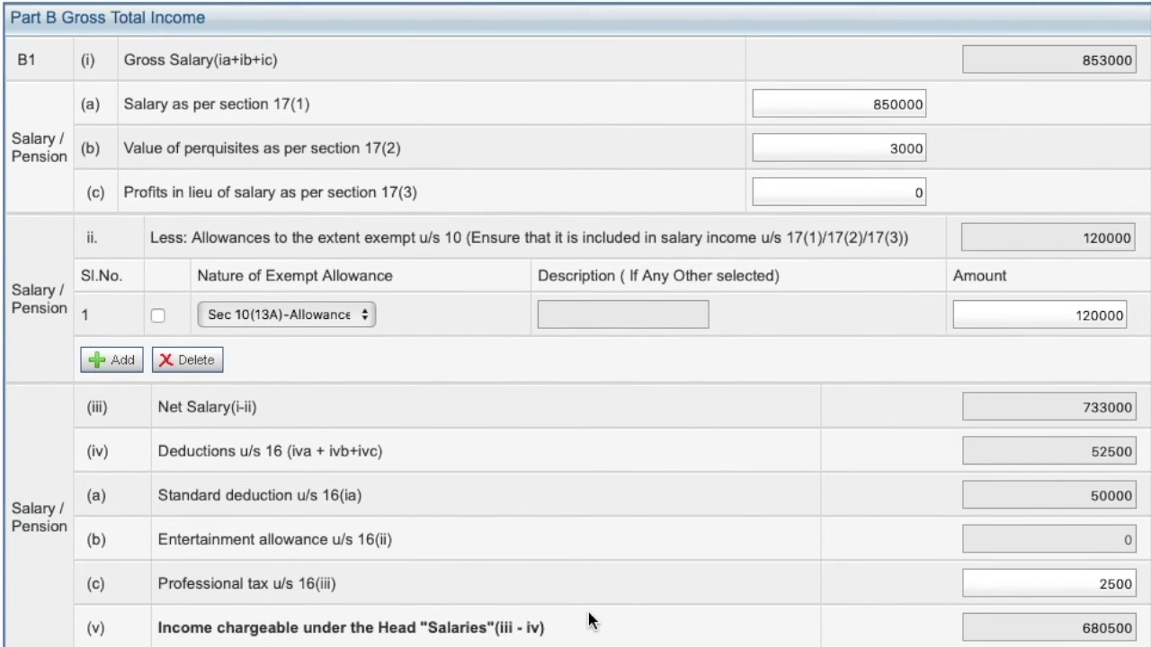
Step: Recheck the Part C deductions and view the answer choices for the question on investments made between 01.04.2020 and 31.07.2020
{"action": "scroll", "coordinate": [643, 543], "scroll_direction": "down", "scroll_amount": 15}
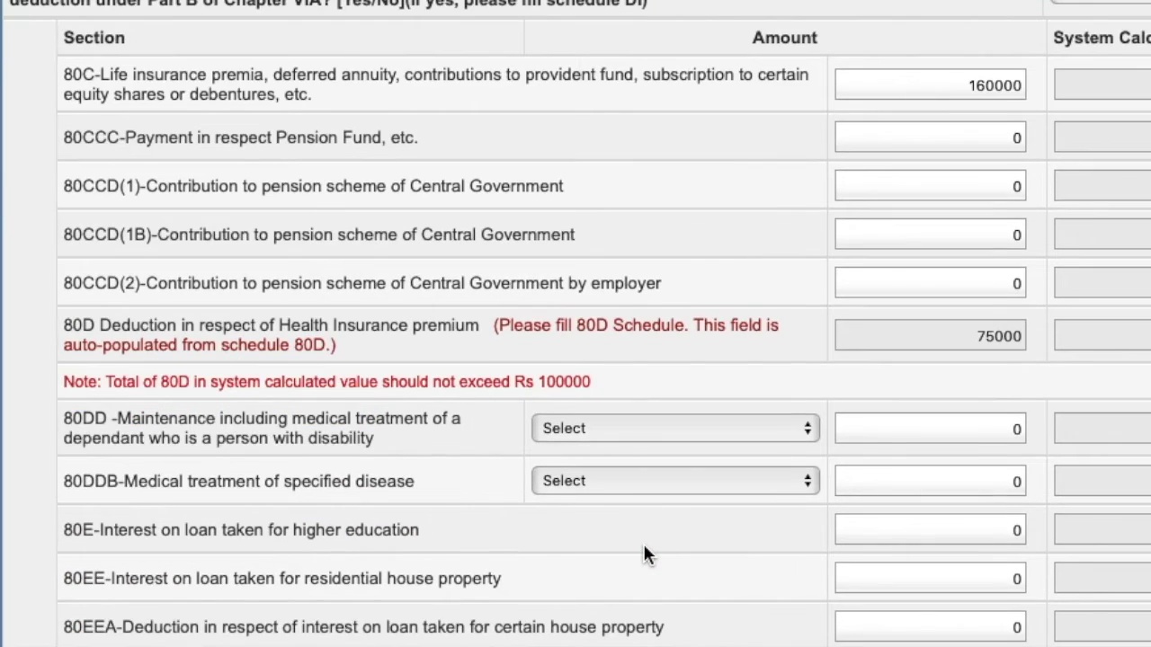
{"action": "scroll", "coordinate": [643, 542], "scroll_direction": "down", "scroll_amount": 4}
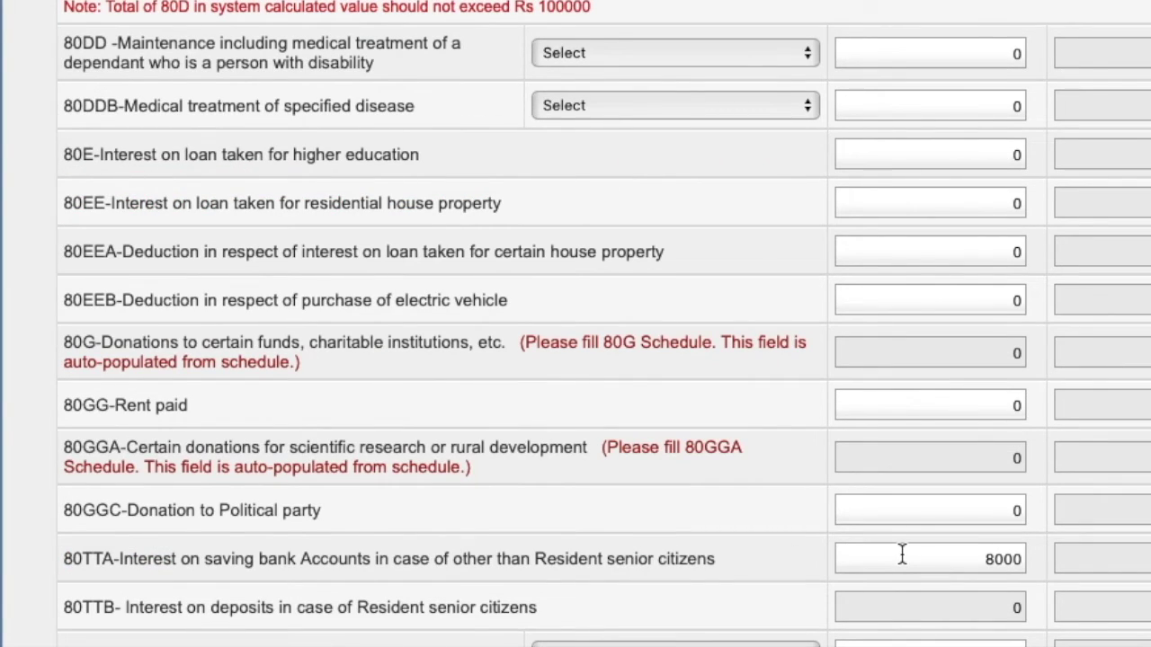
{"action": "scroll", "coordinate": [901, 552], "scroll_direction": "up", "scroll_amount": 5}
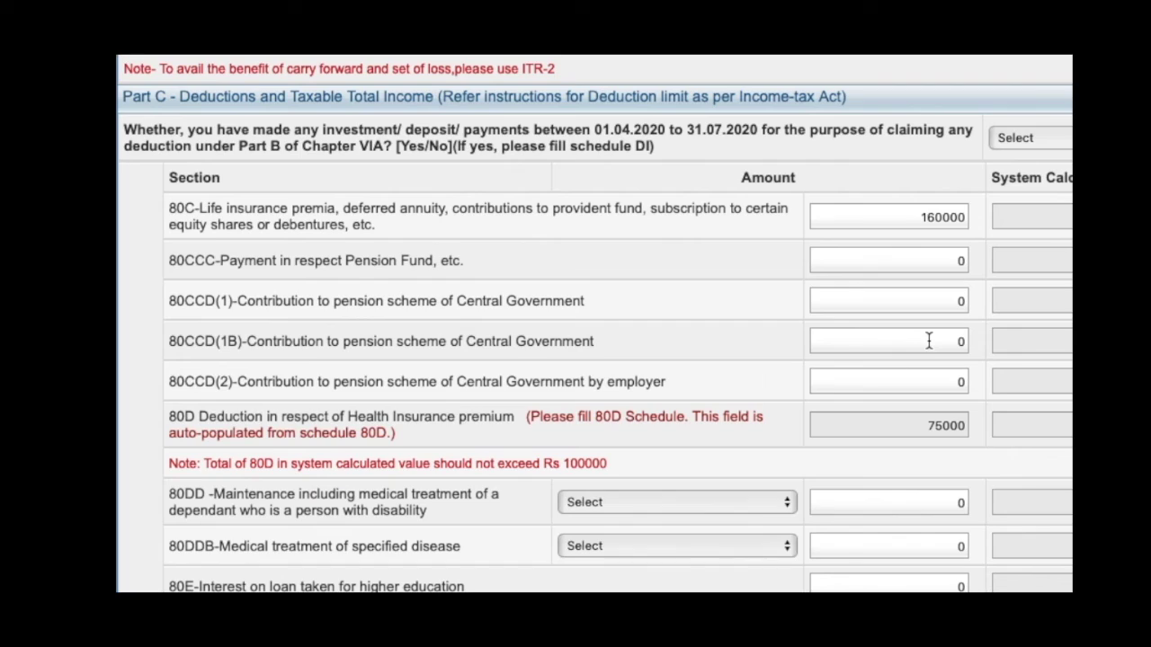
{"action": "left_click", "coordinate": [1021, 138]}
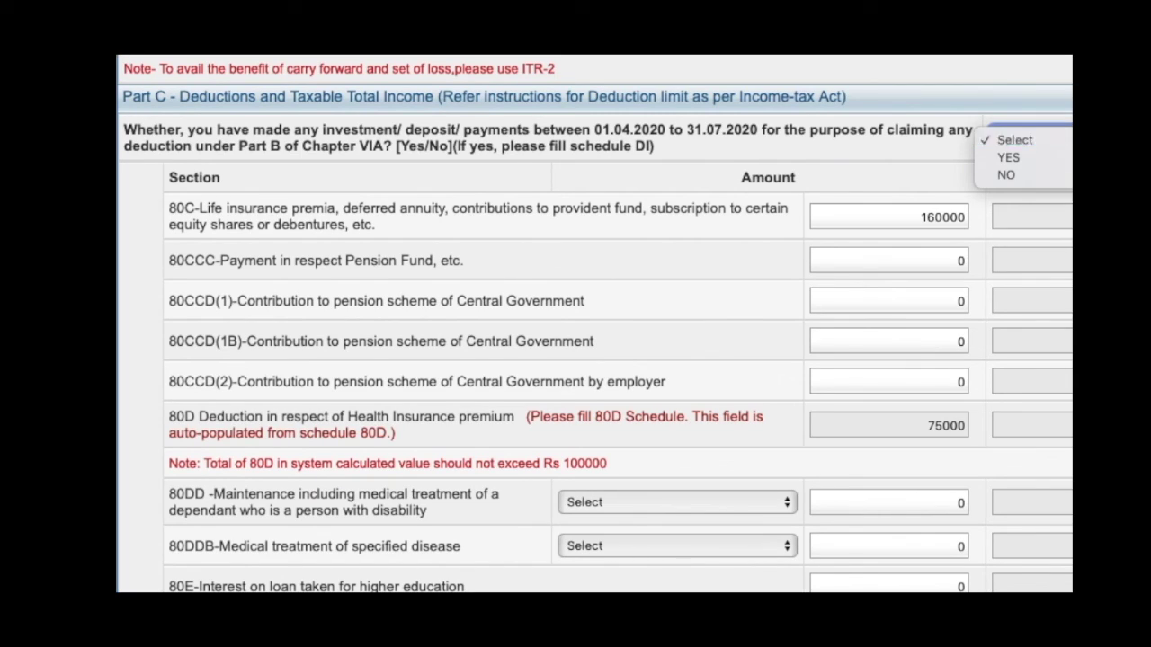
{"action": "left_click", "coordinate": [923, 150]}
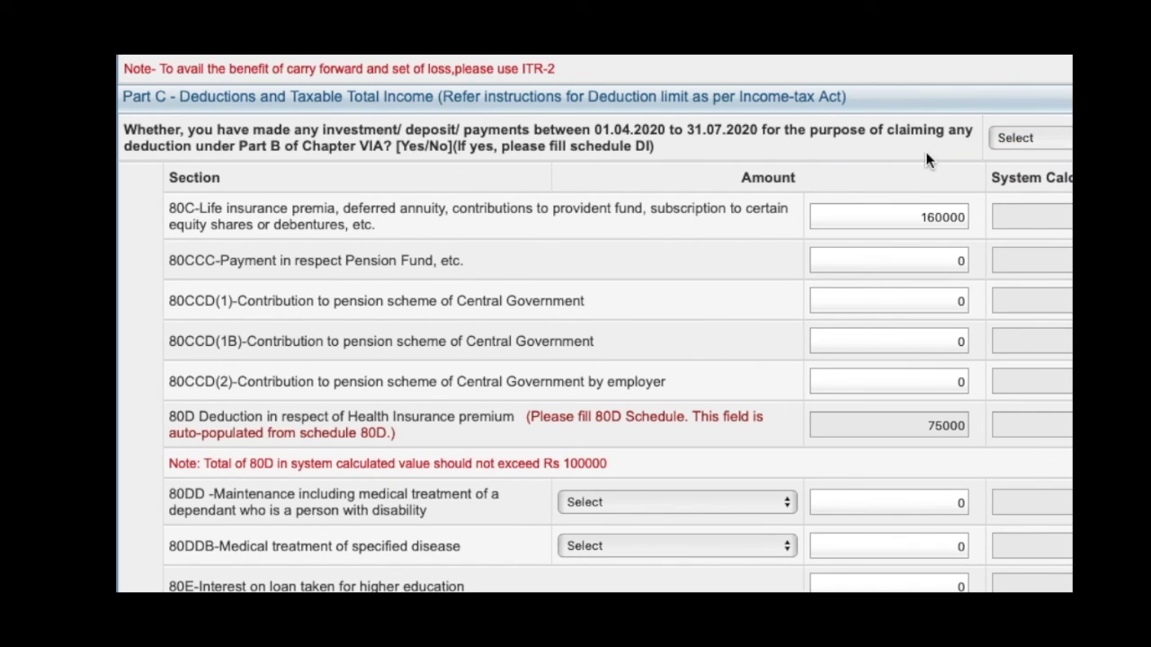